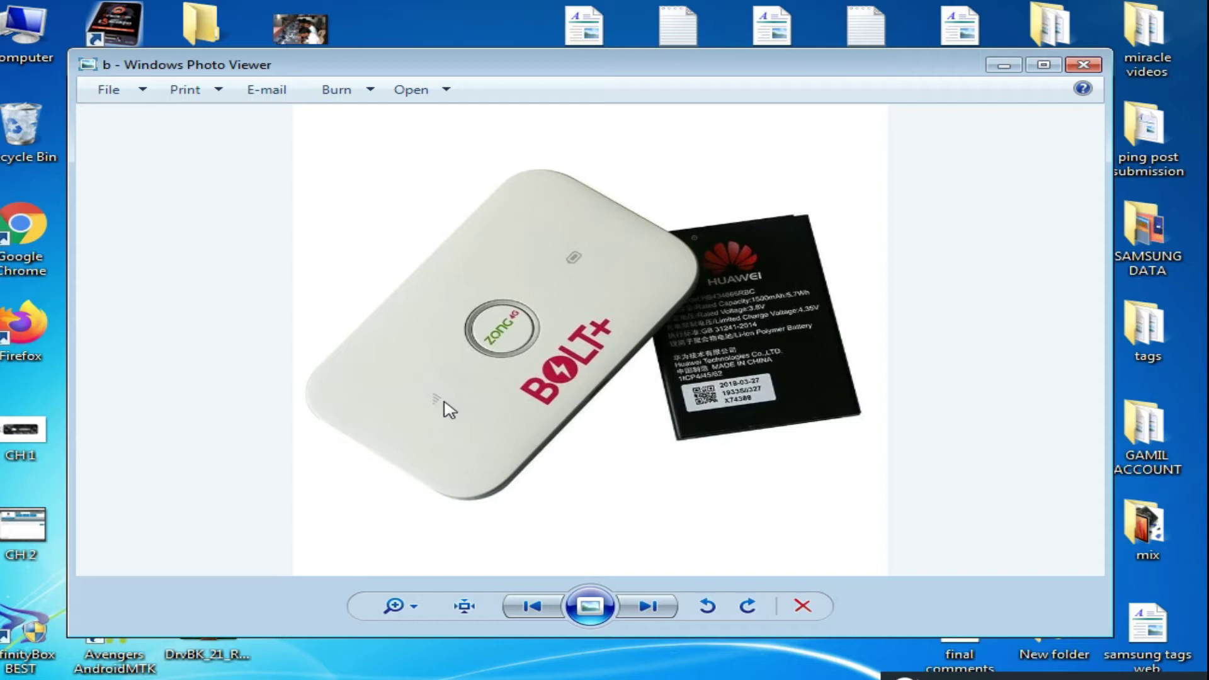
- Show the bb photo of the router's label and battery maximized, then minimize Photo Viewer
left_click(643, 617)
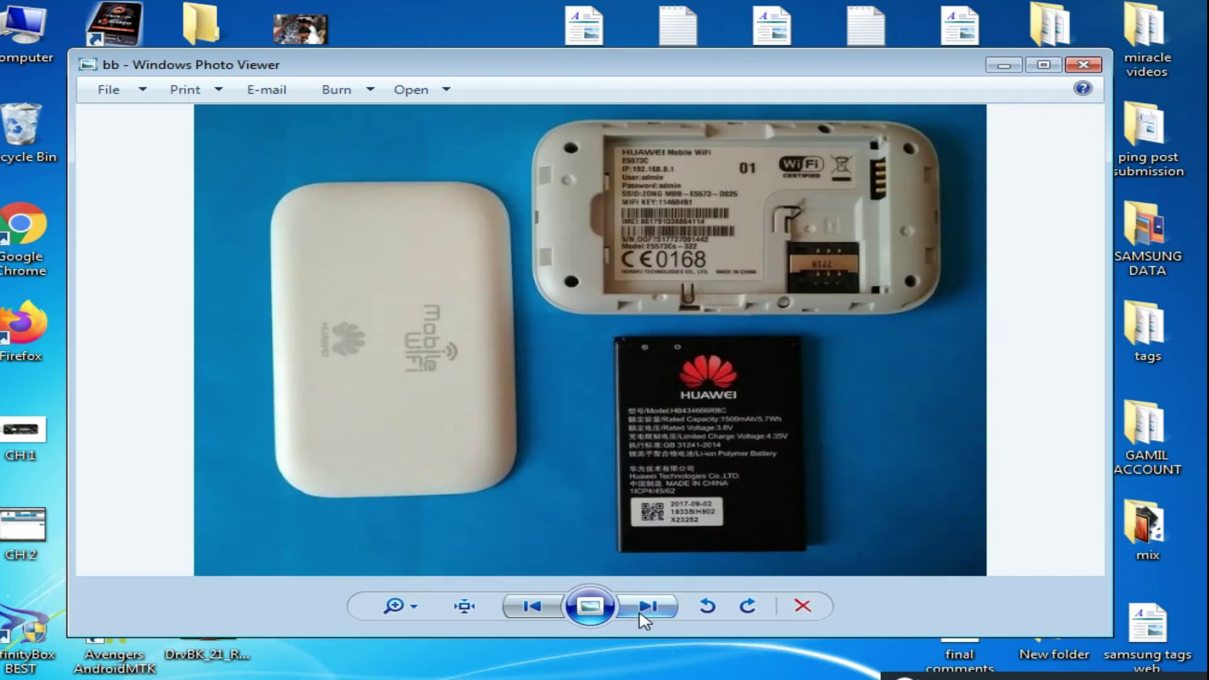
double_click(666, 65)
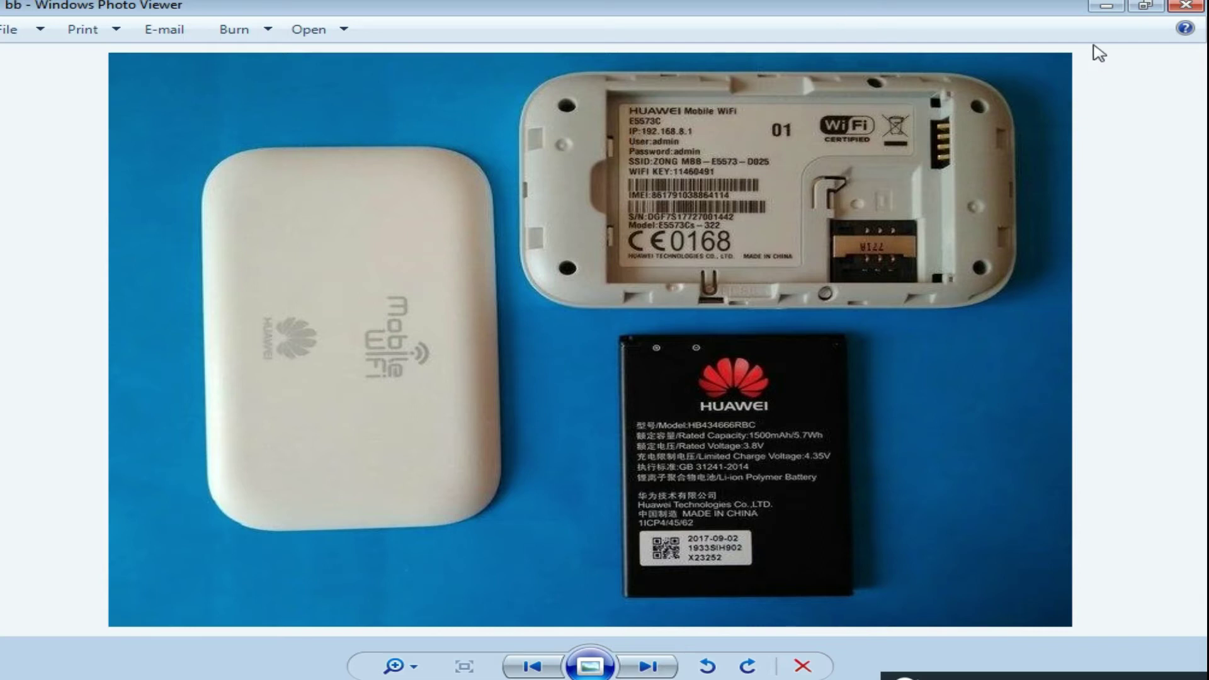
left_click(1105, 12)
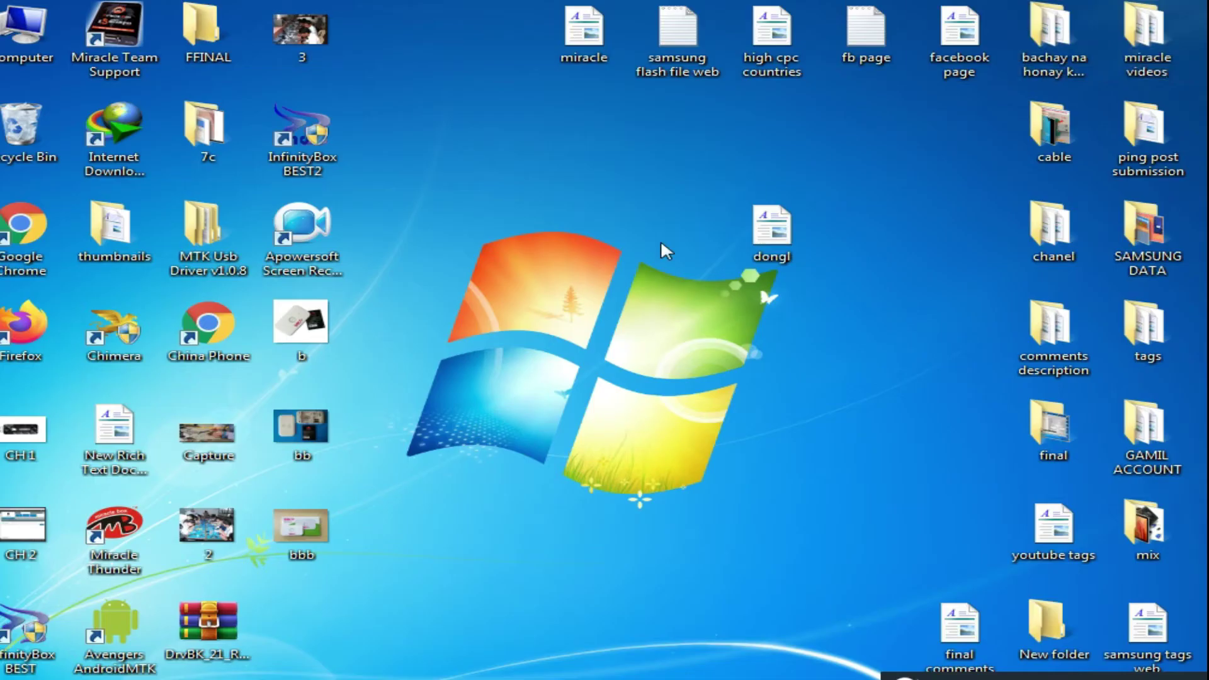
- Refresh the desktop repeatedly, select the ZONG_E5573Cs_21.333_01_by_gsm_inferno archive, and minimize the folder
right_click(440, 293)
left_click(511, 350)
right_click(581, 288)
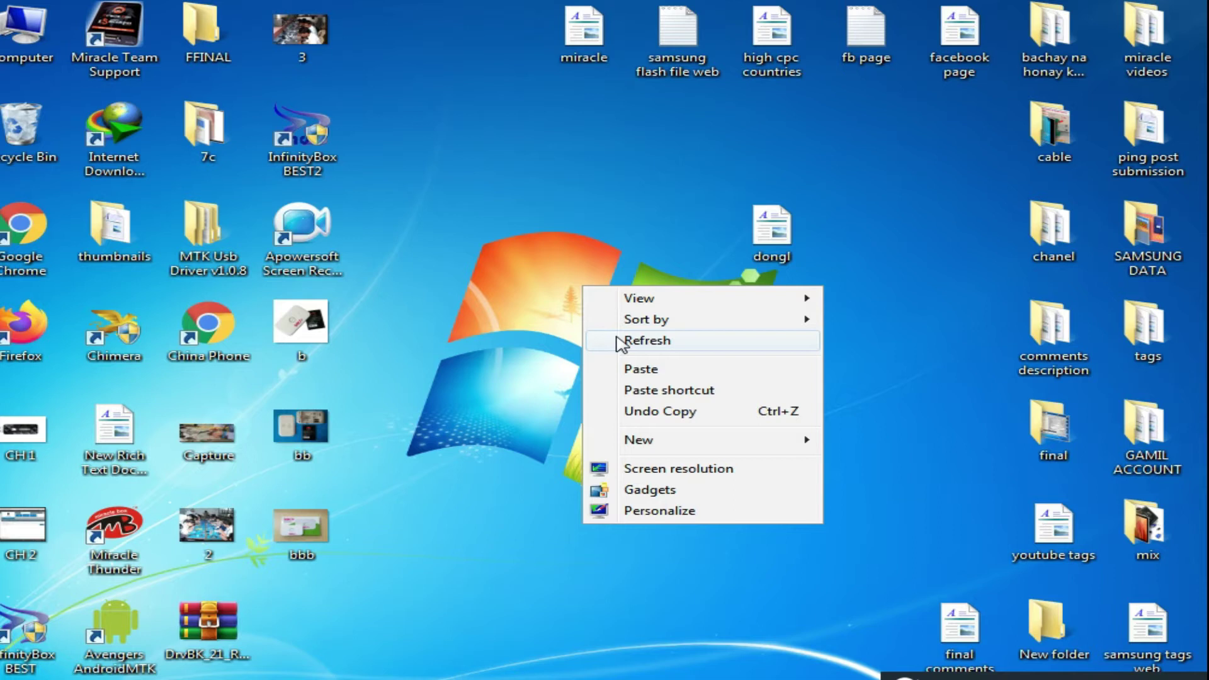
left_click(621, 341)
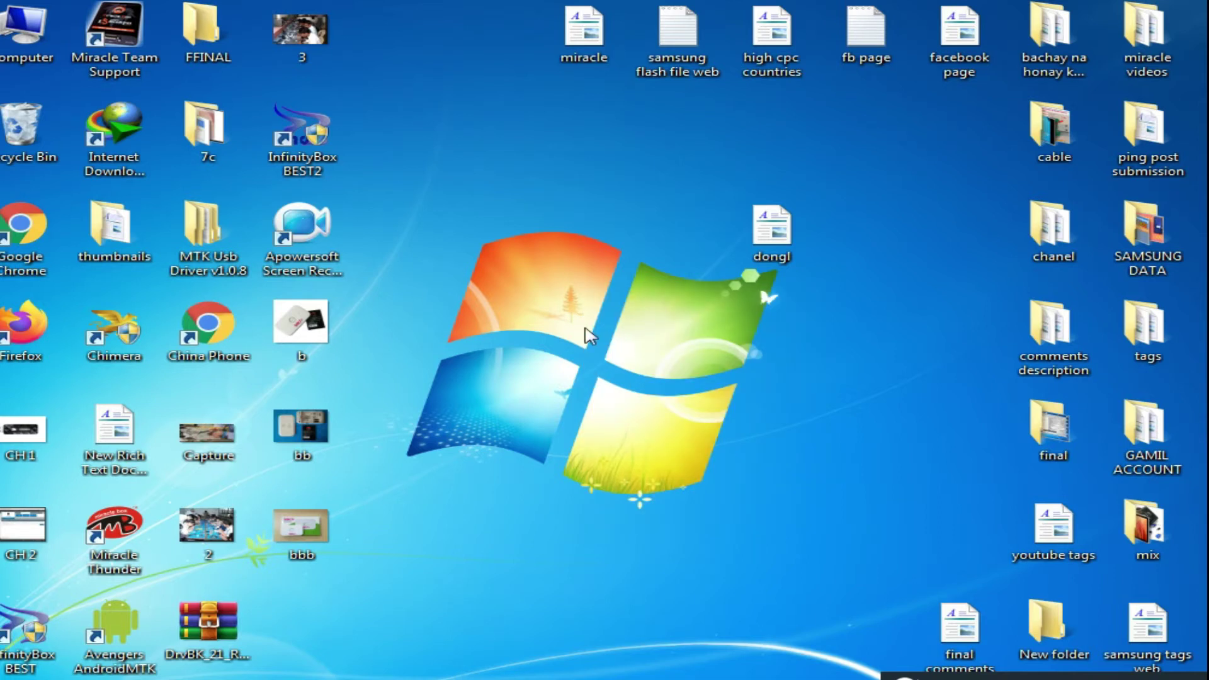
right_click(533, 275)
left_click(587, 335)
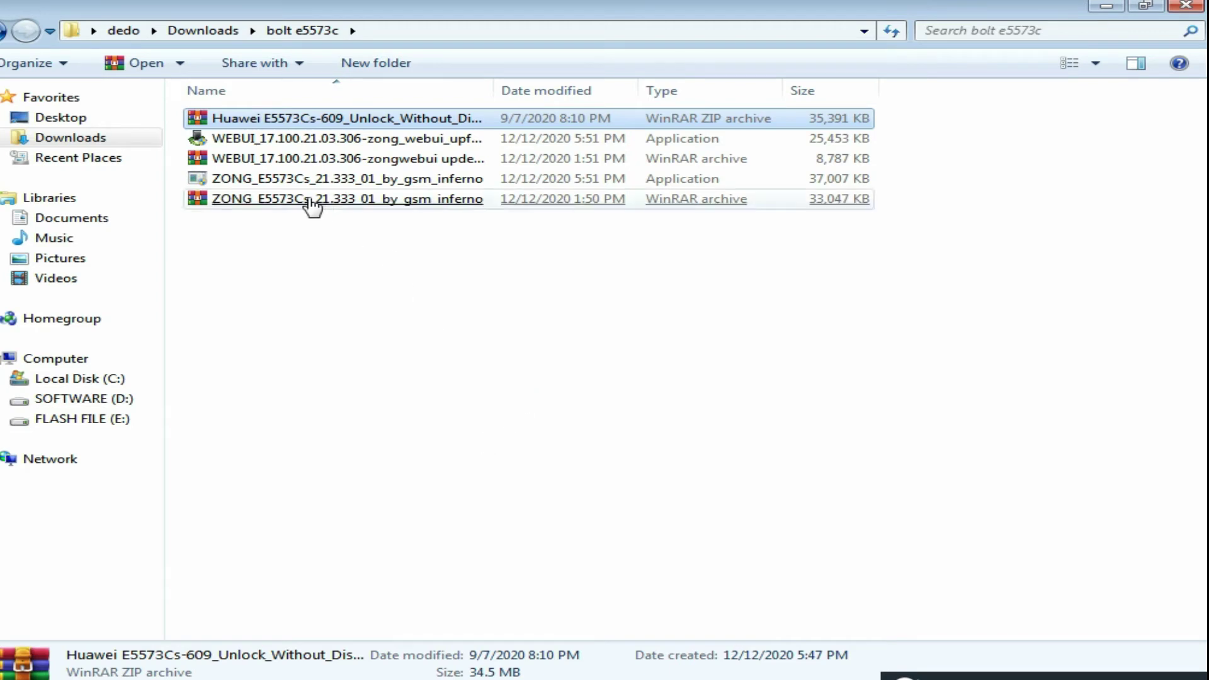
left_click(311, 201)
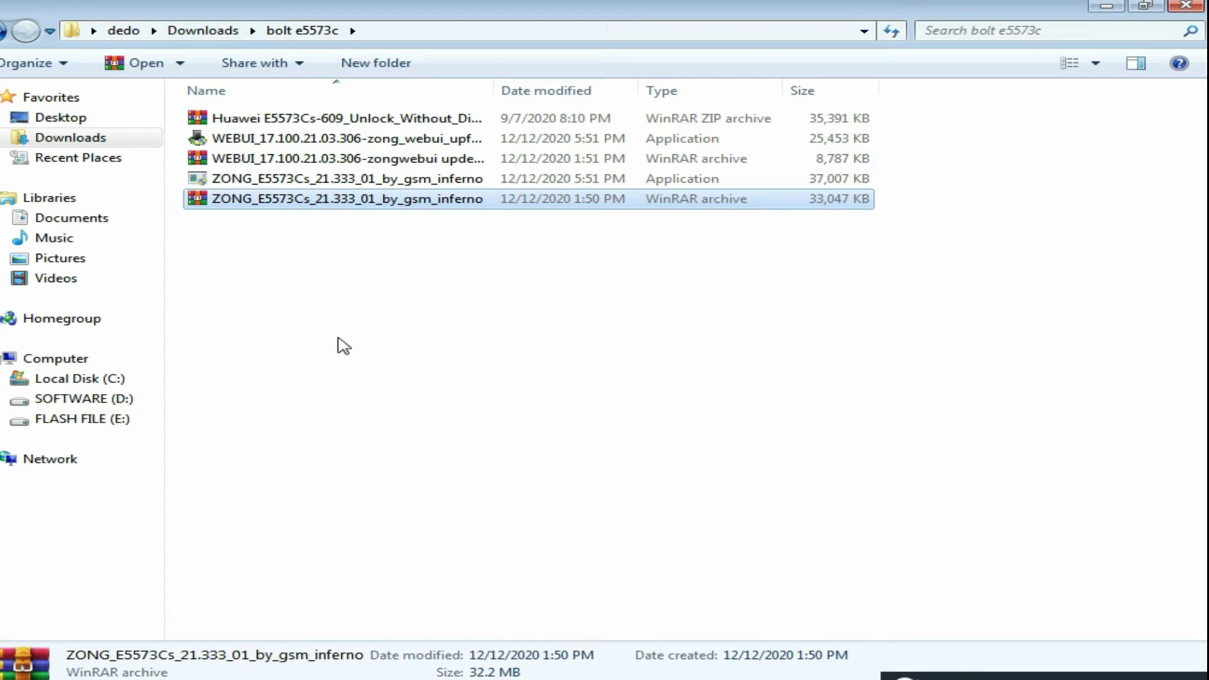
left_click(1106, 6)
- Refresh the desktop again and open Manage from the Computer icon's context menu
right_click(520, 230)
left_click(574, 277)
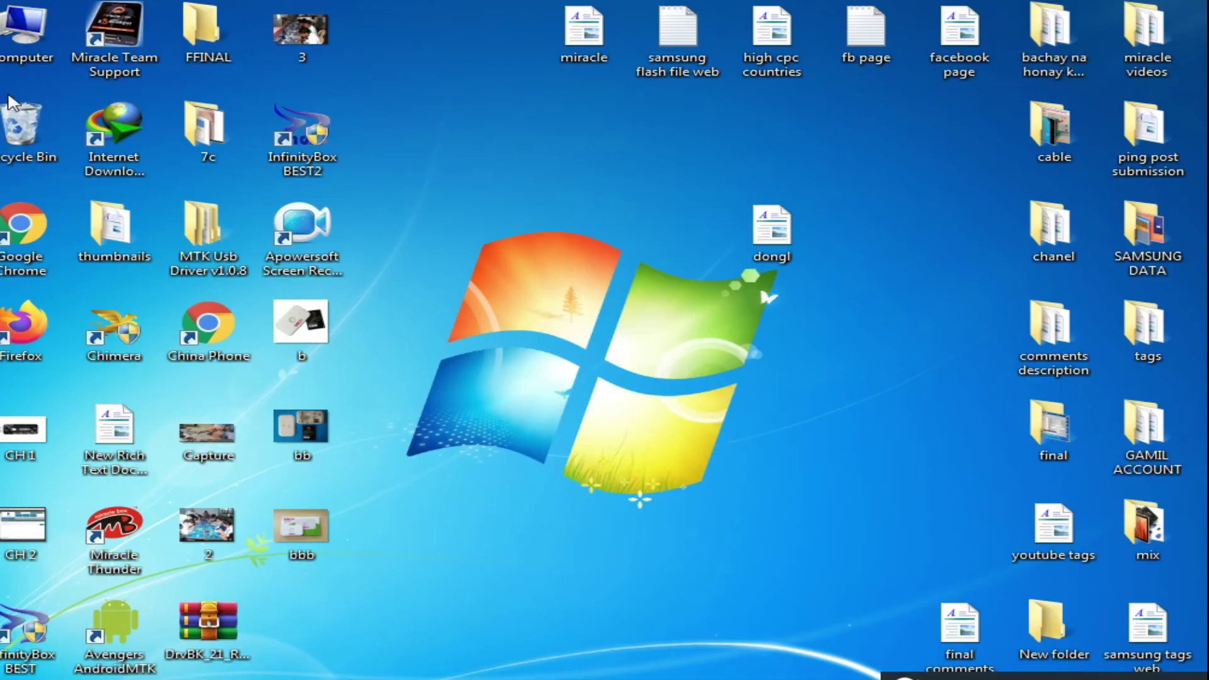
right_click(26, 44)
left_click(106, 81)
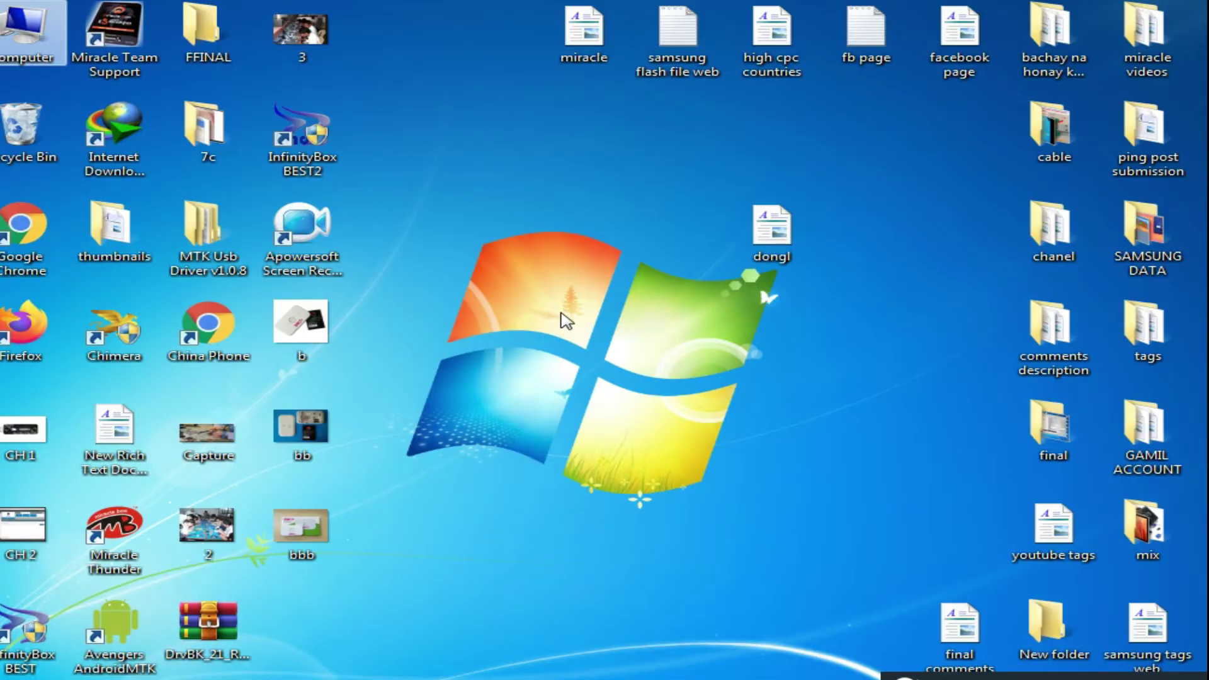
- Open Device Manager and expand Ports (COM & LPT) to show Communications Port (COM1)
left_click(131, 217)
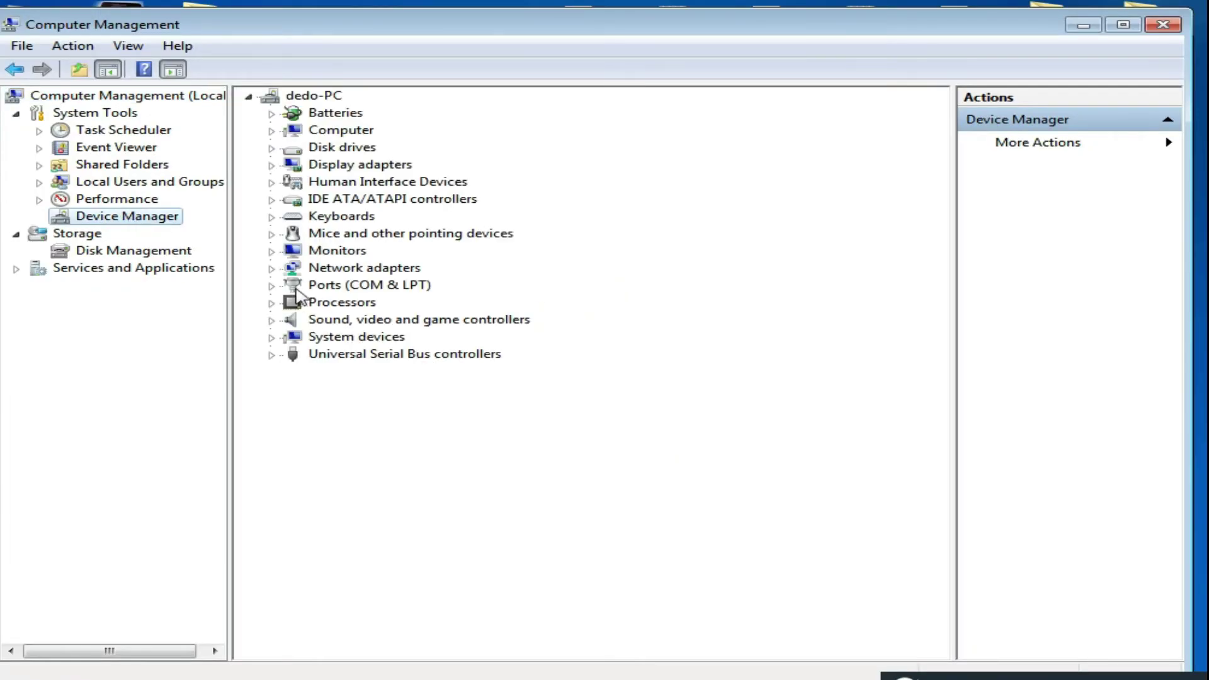
left_click(271, 285)
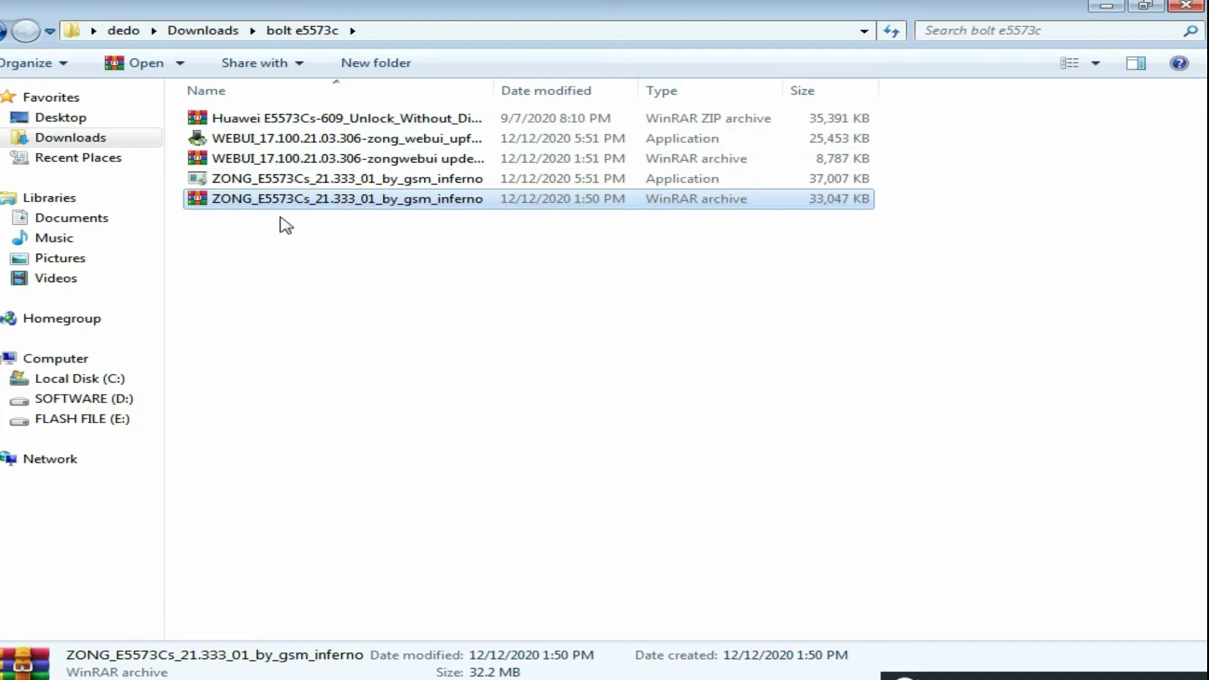
- Launch the ZONG_E5573Cs tool application and minimize its folder window
left_click(268, 183)
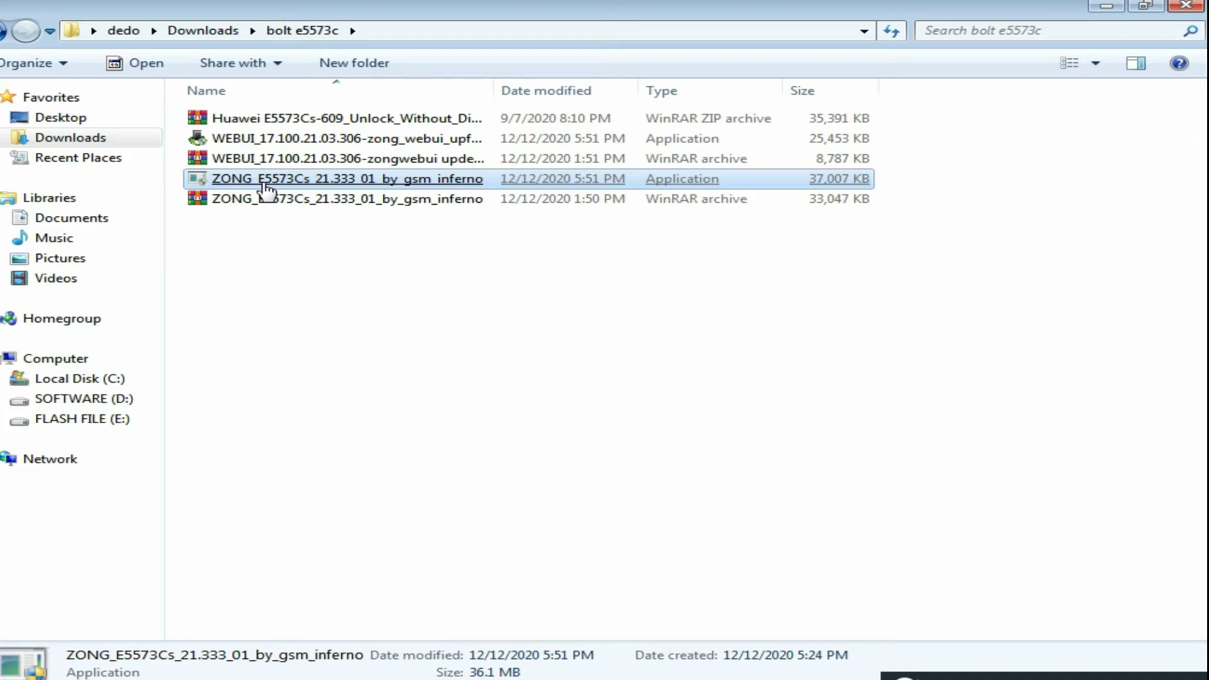
double_click(265, 184)
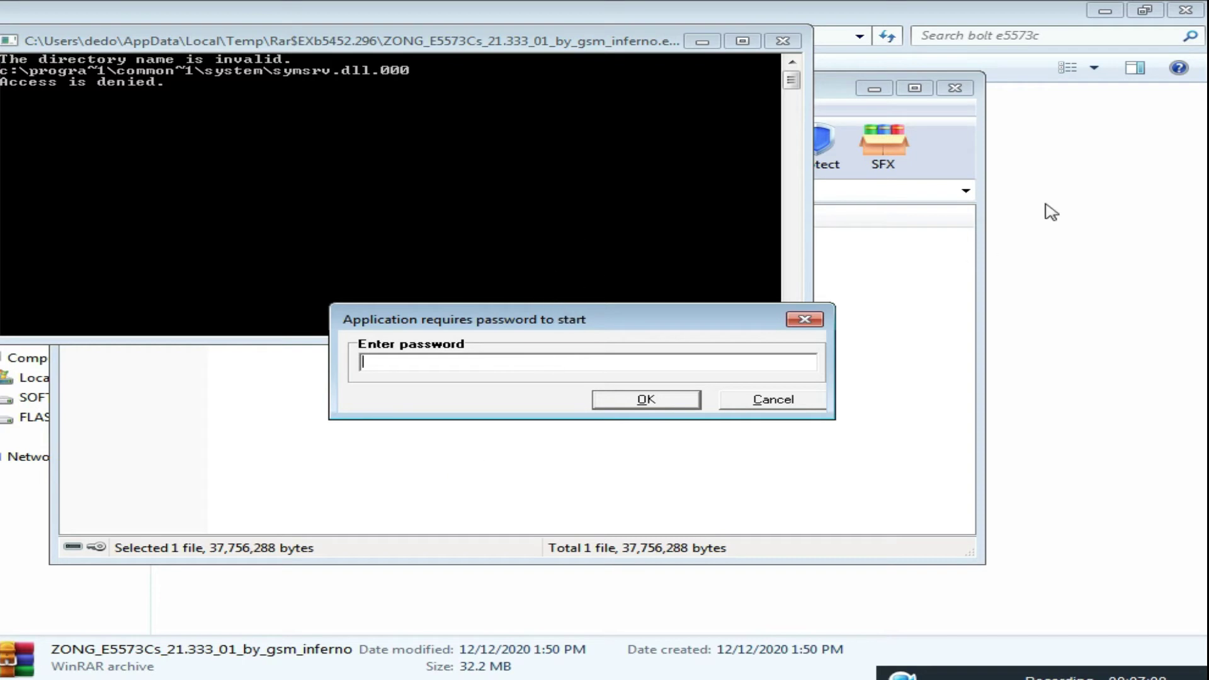
left_click(1103, 9)
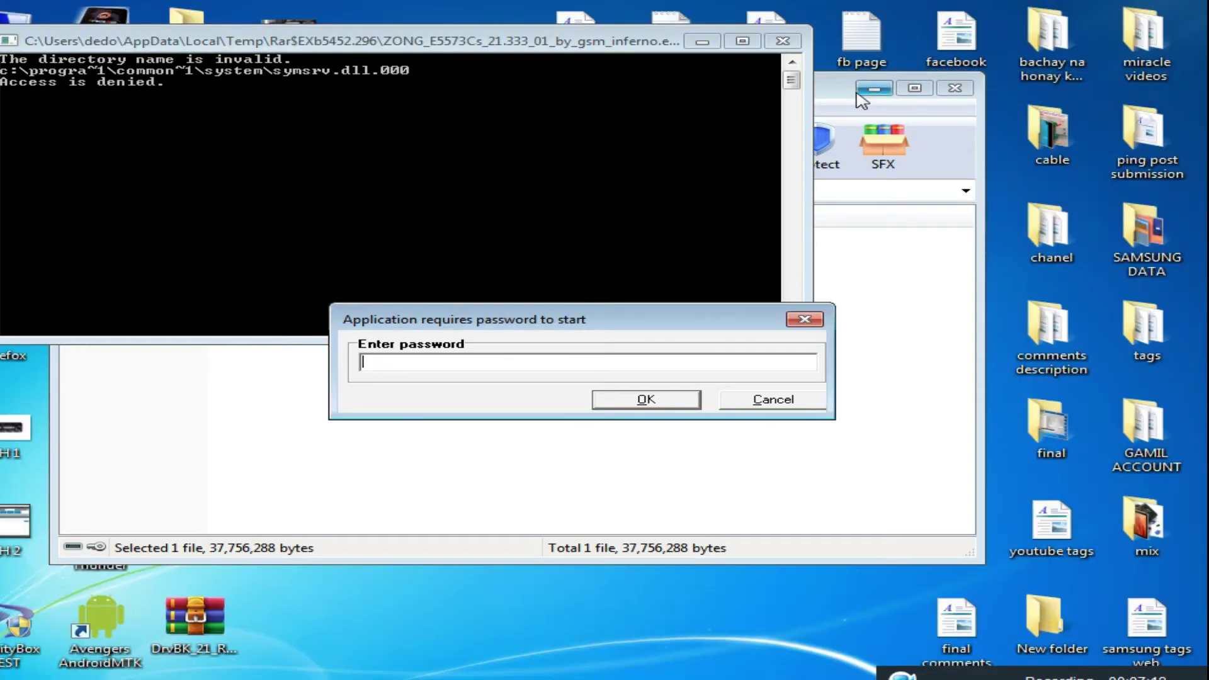
- Reposition the console and password prompt, then enter the startup password and confirm
left_click_drag(518, 324, 431, 473)
left_click_drag(522, 41, 625, 58)
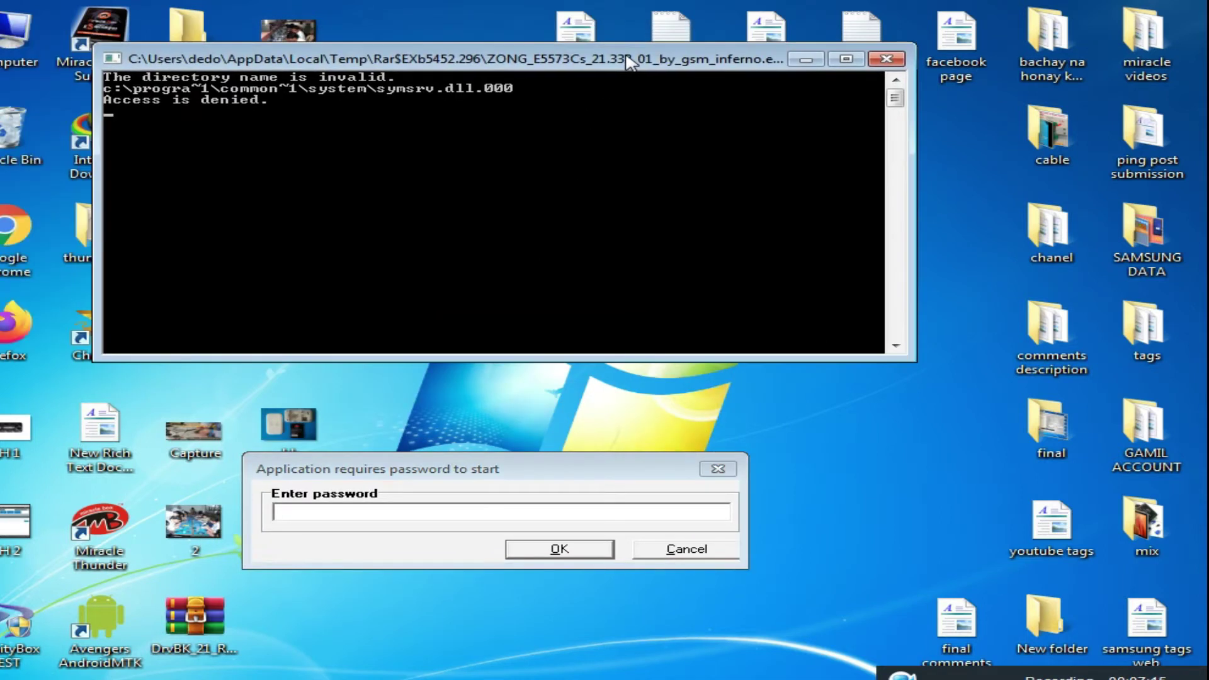
left_click_drag(547, 476, 623, 420)
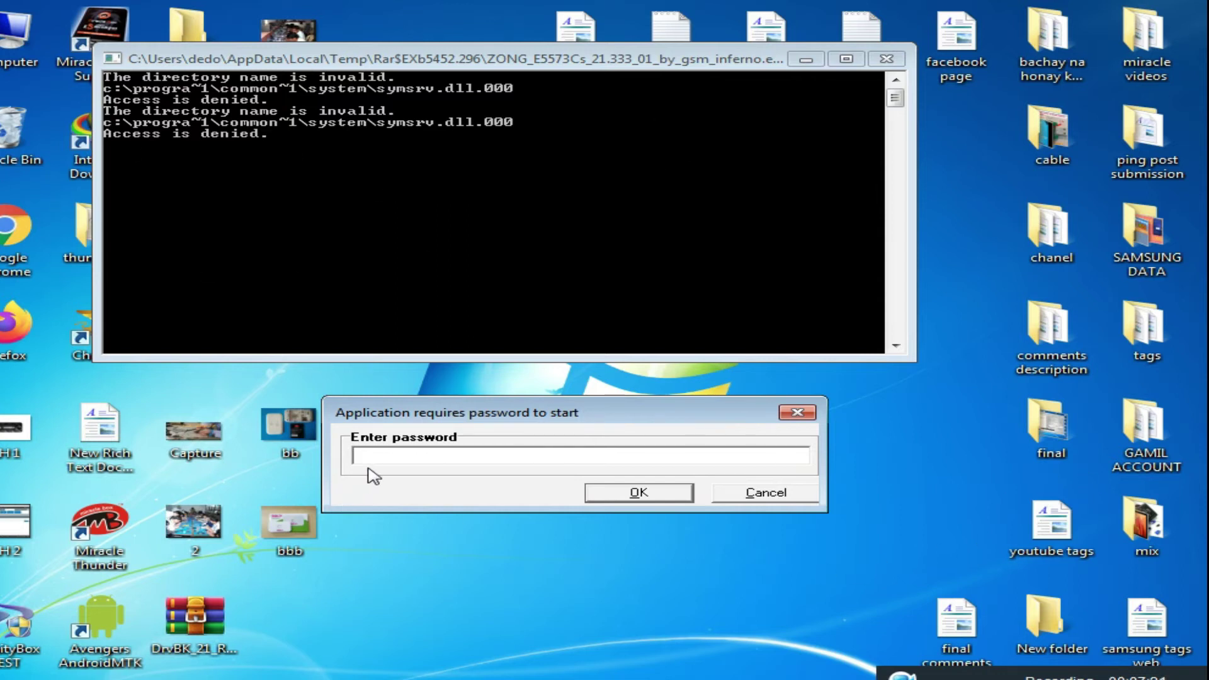
type("*******")
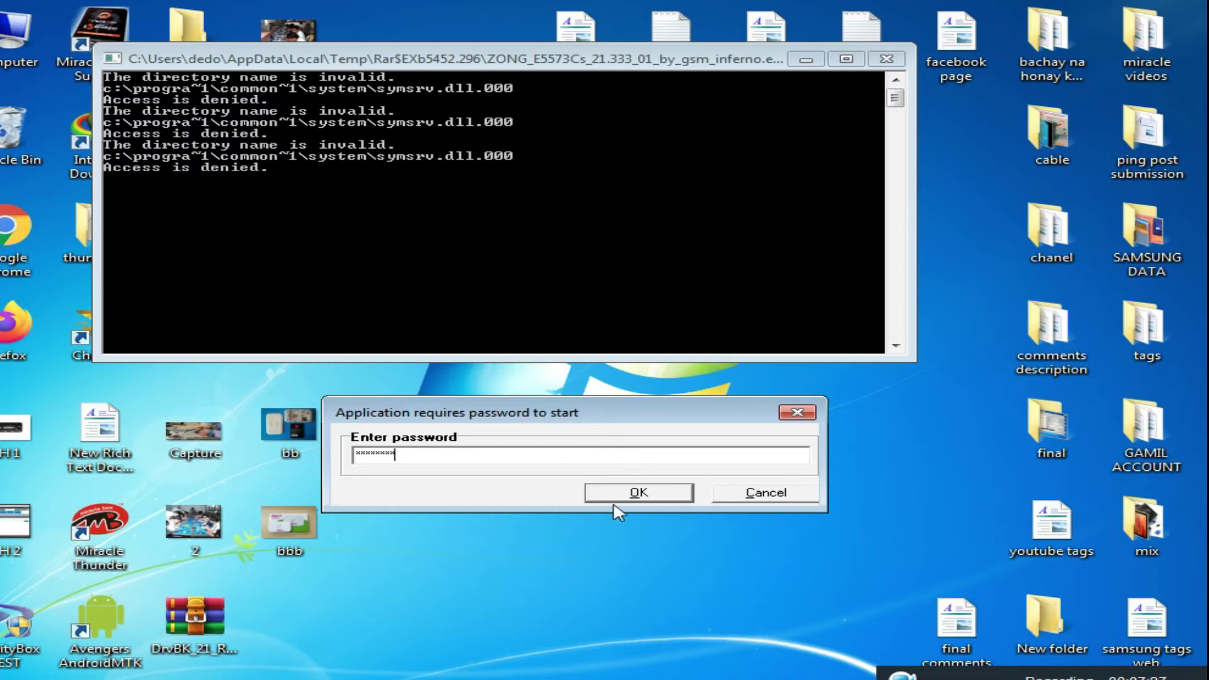
left_click(654, 494)
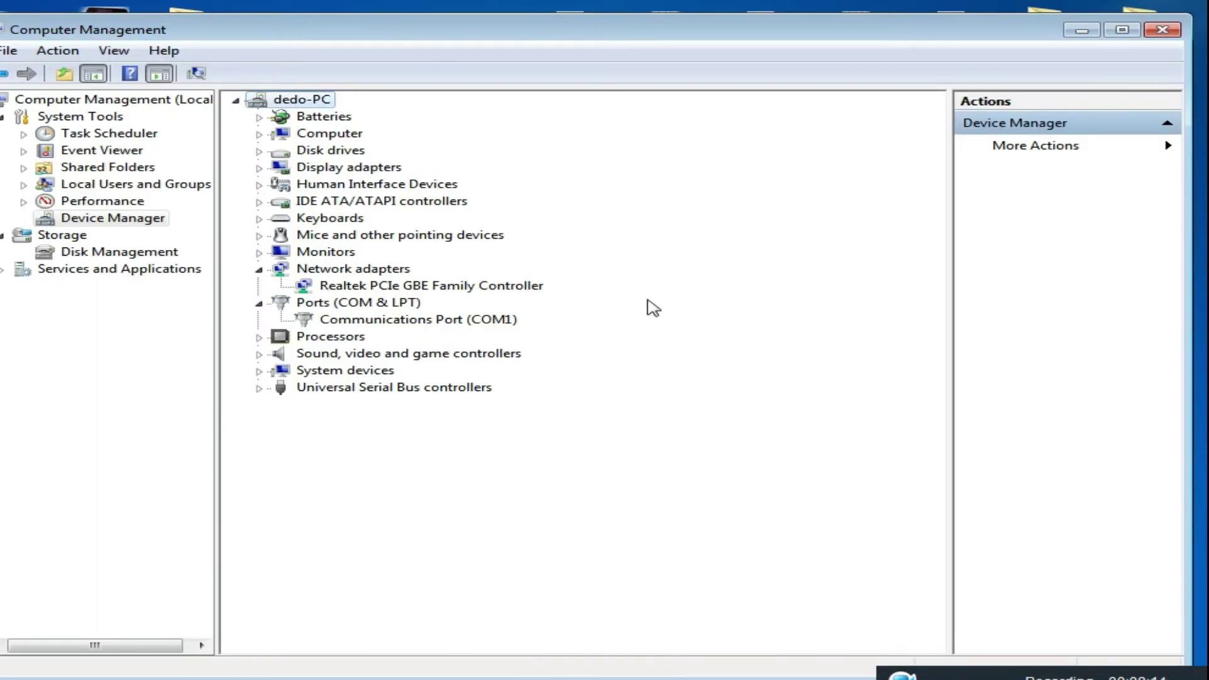
- Collapse Network adapters so the ports list shows FC COM19 and COM20
left_click(1162, 30)
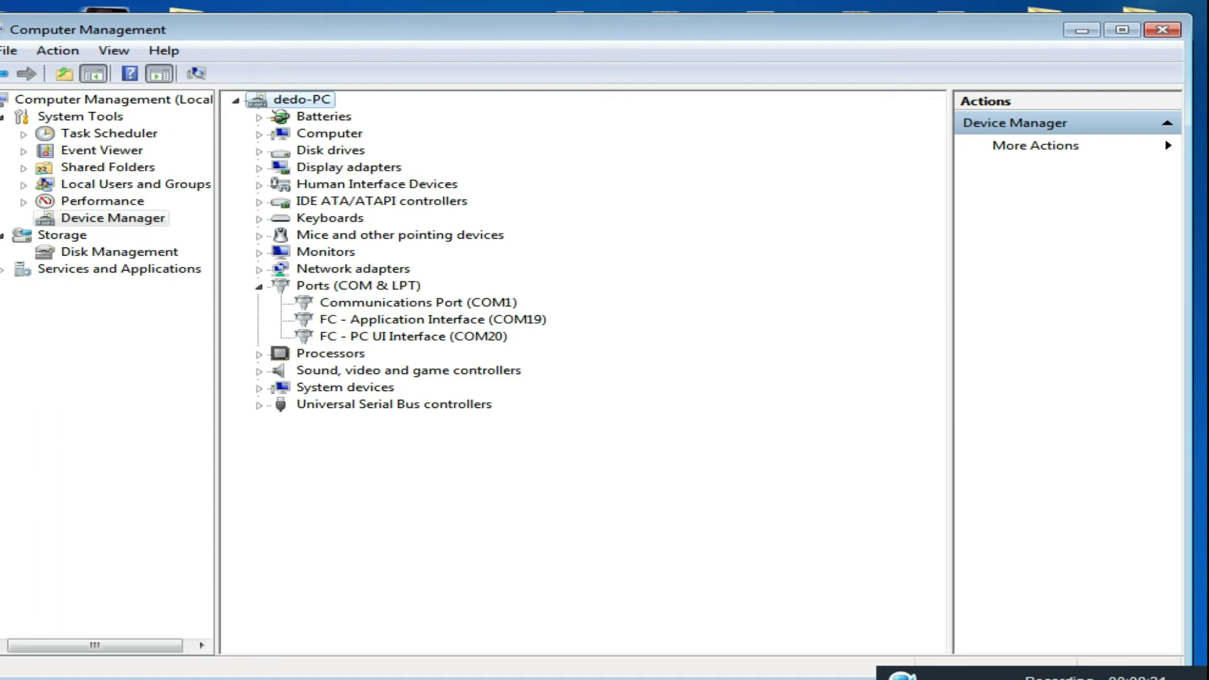
- Open the bolt e5573c folder, preview the Huawei unlock archive, and extract it here
left_click(155, 678)
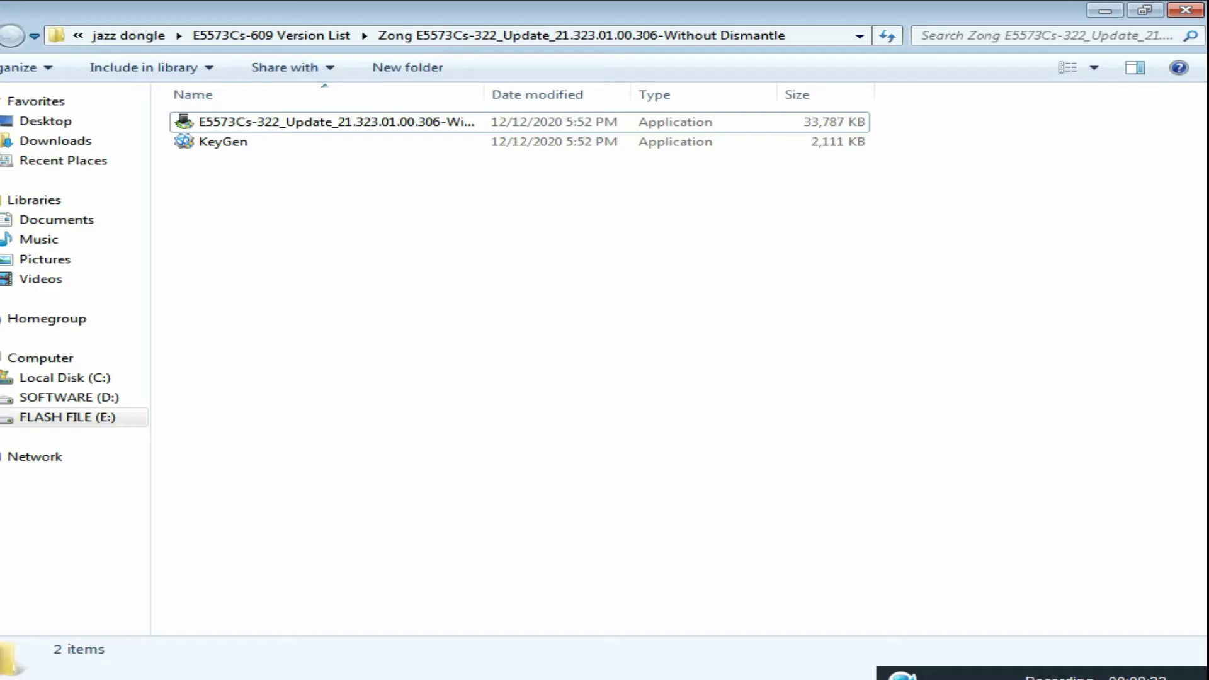
left_click(120, 669)
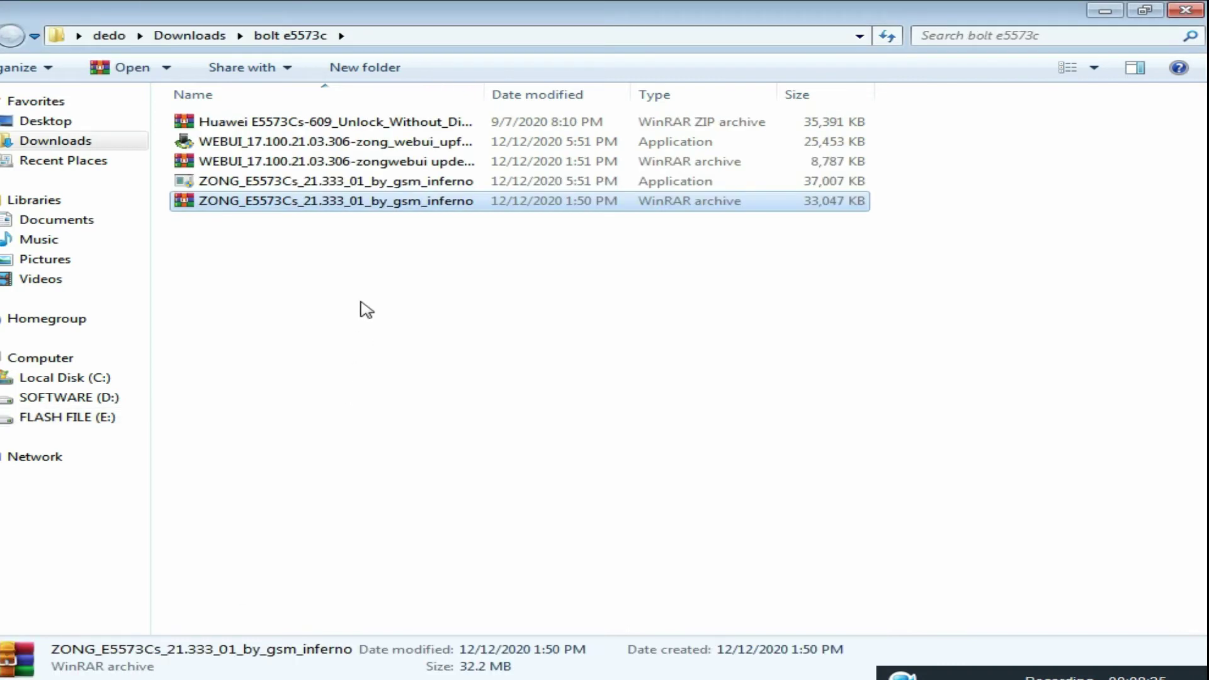
left_click(324, 126)
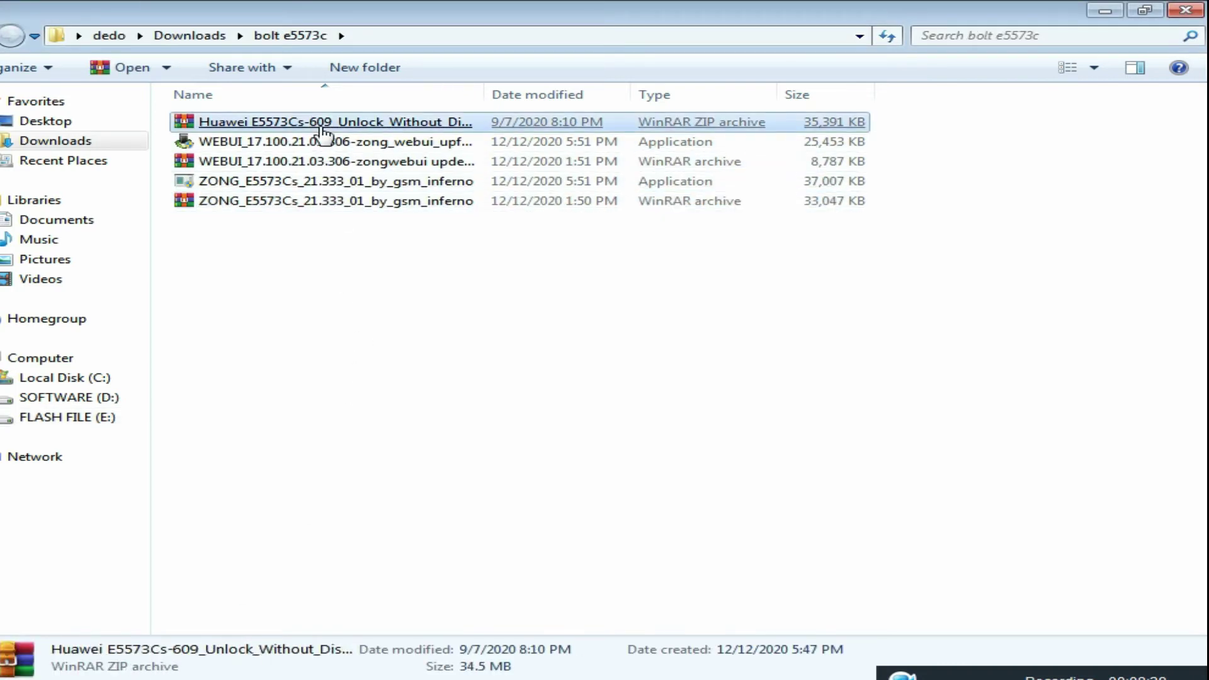
double_click(324, 126)
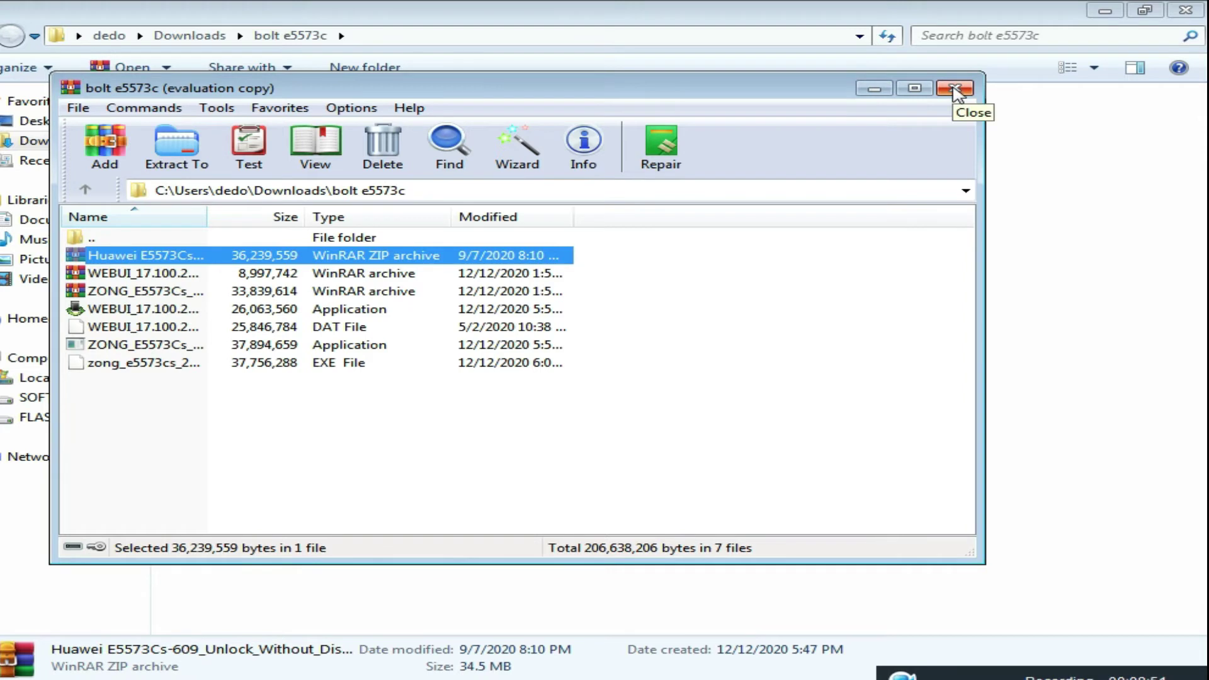
left_click(956, 92)
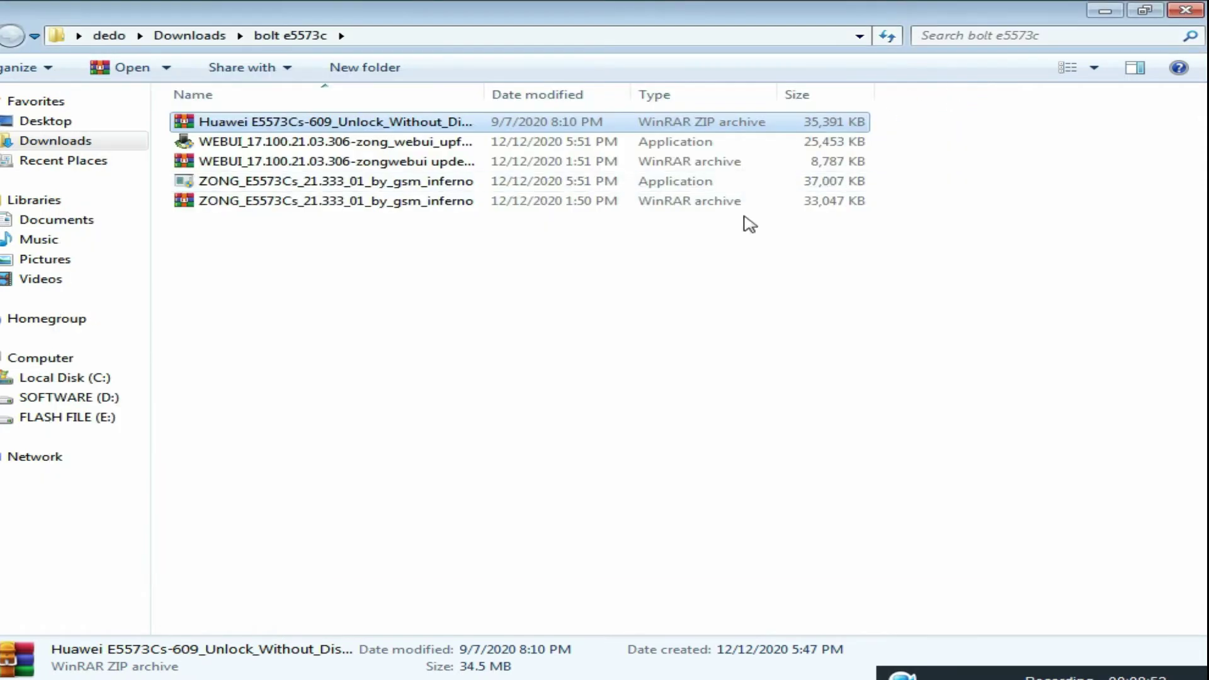
right_click(239, 125)
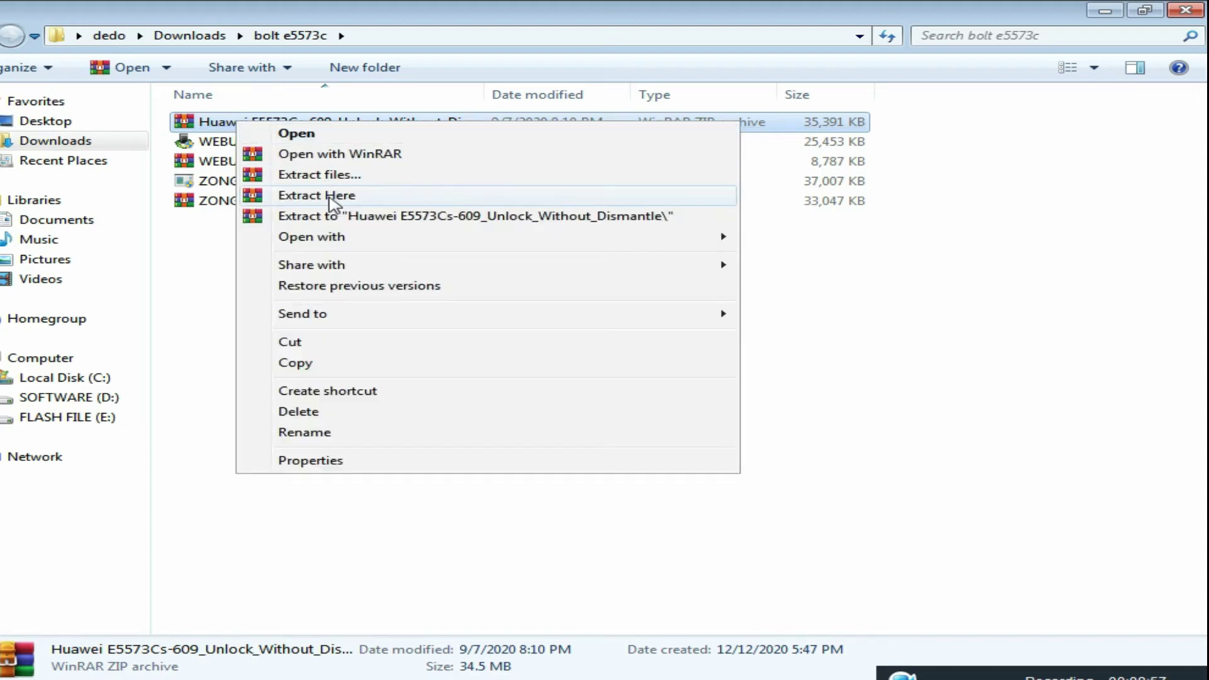
left_click(330, 196)
- Look over the folder's files and select the E5573Cs-609 unlock application
left_click(334, 203)
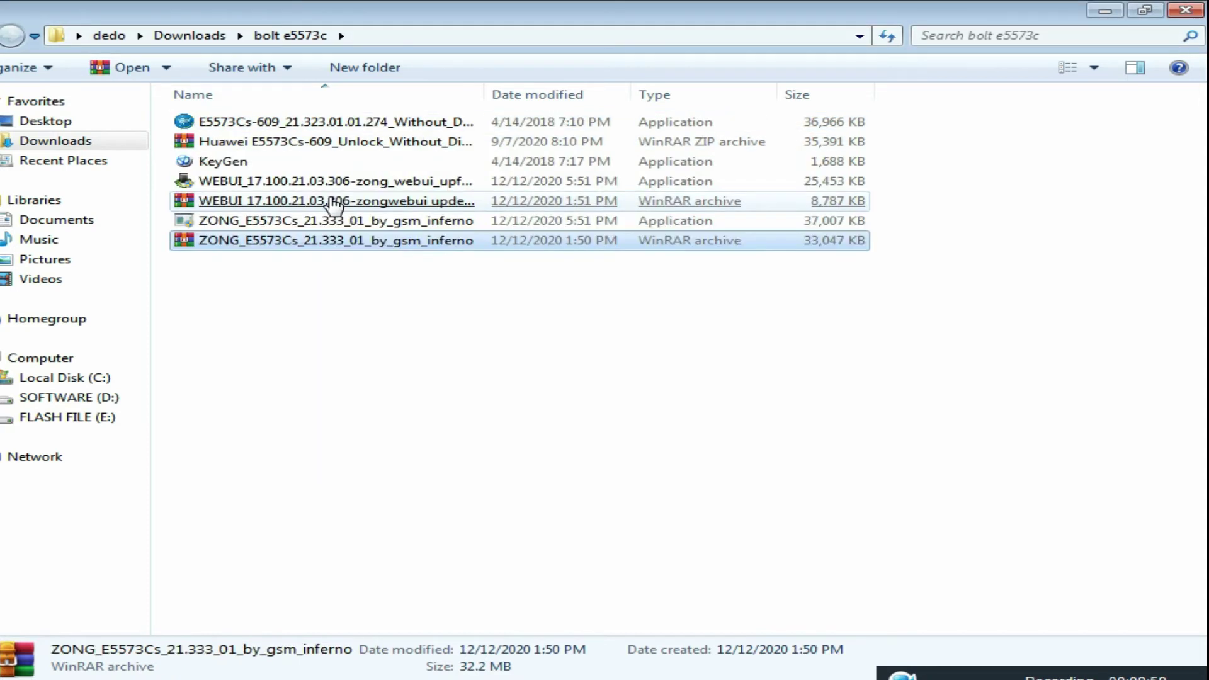
left_click(319, 227)
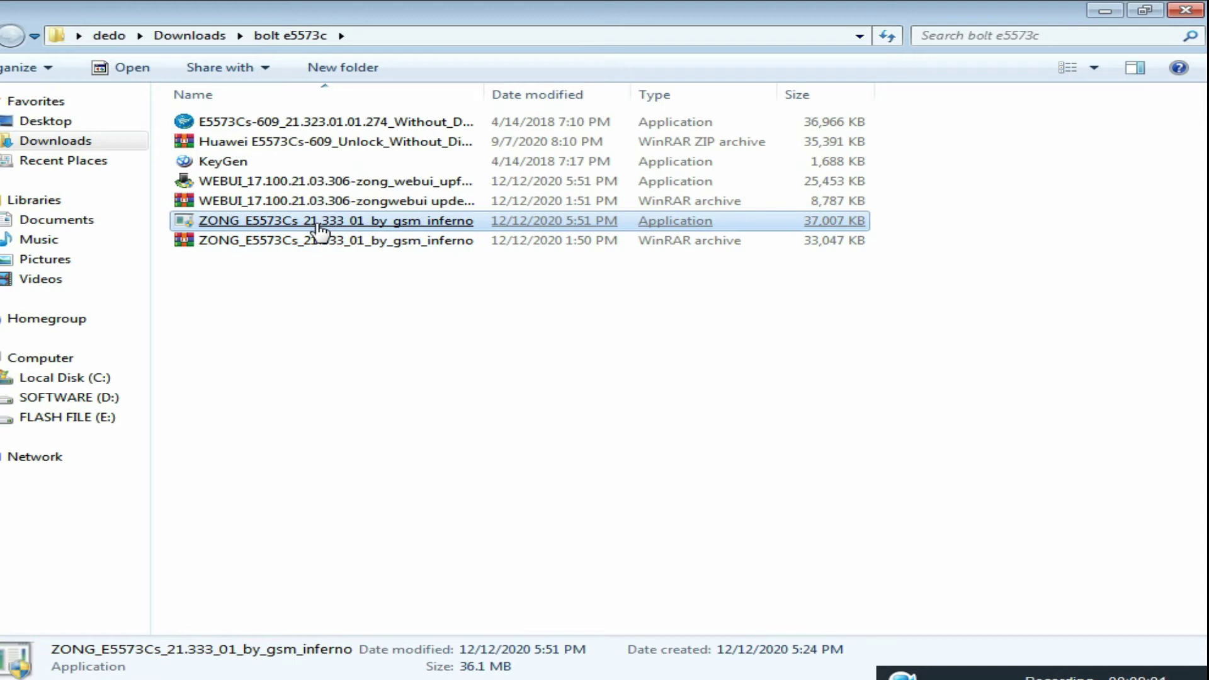
left_click(264, 207)
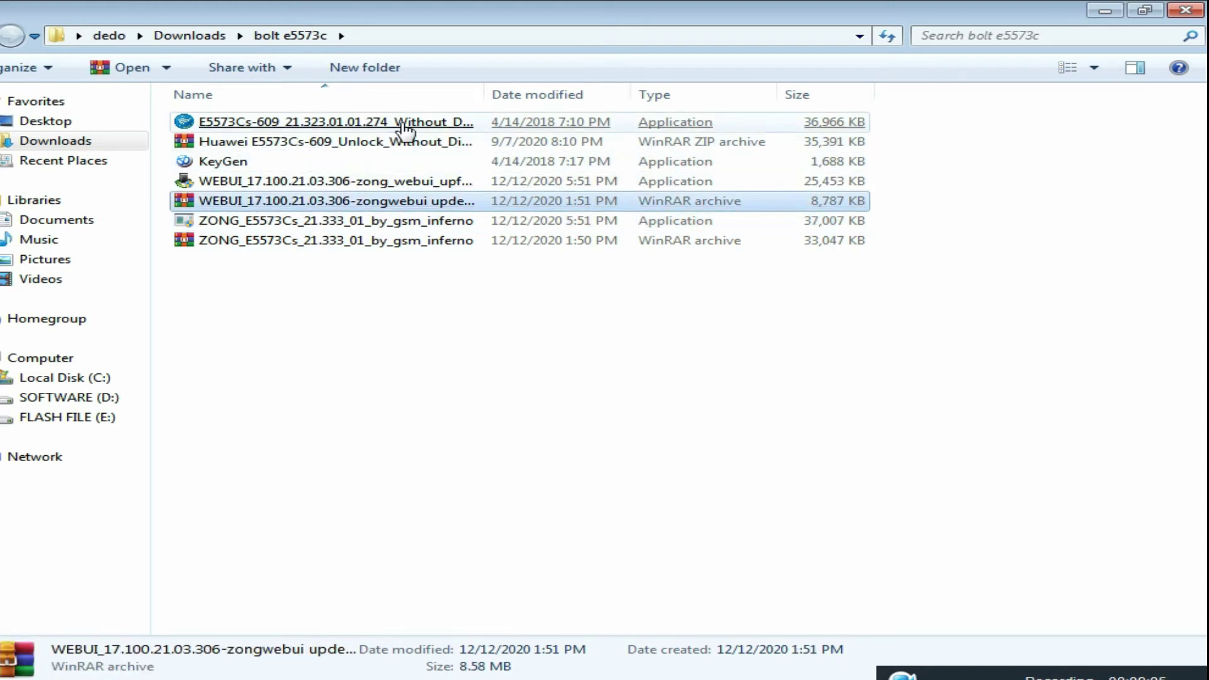
left_click(315, 125)
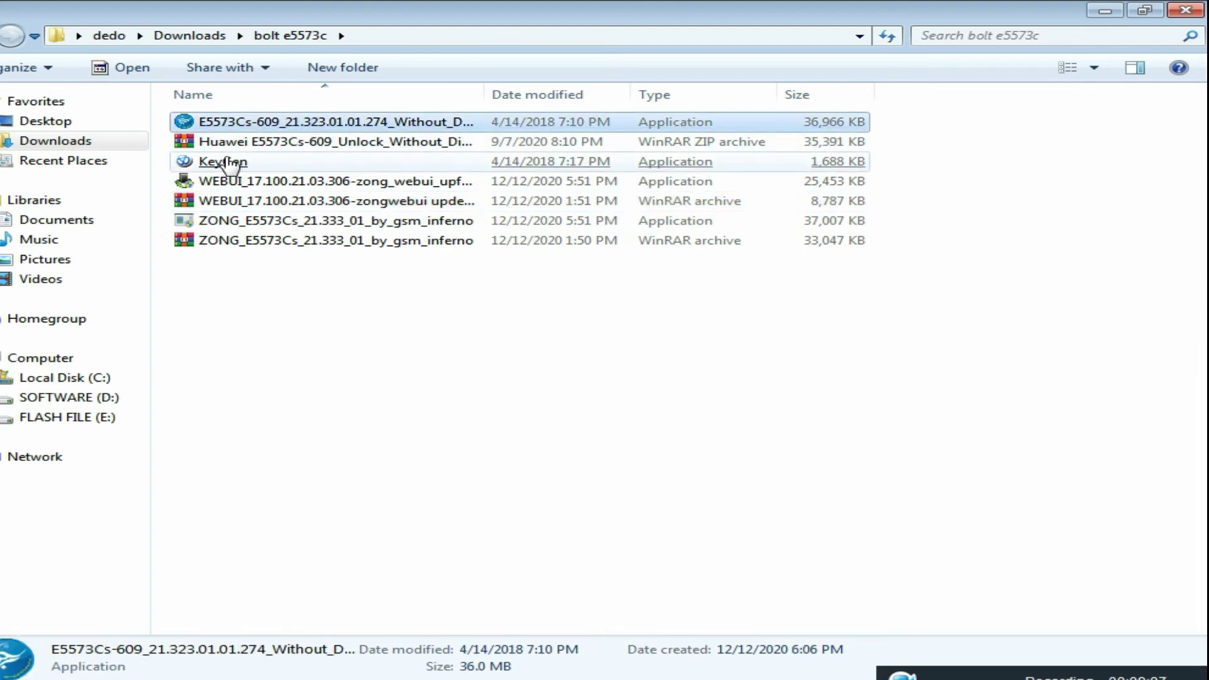
left_click(242, 162)
left_click(311, 124)
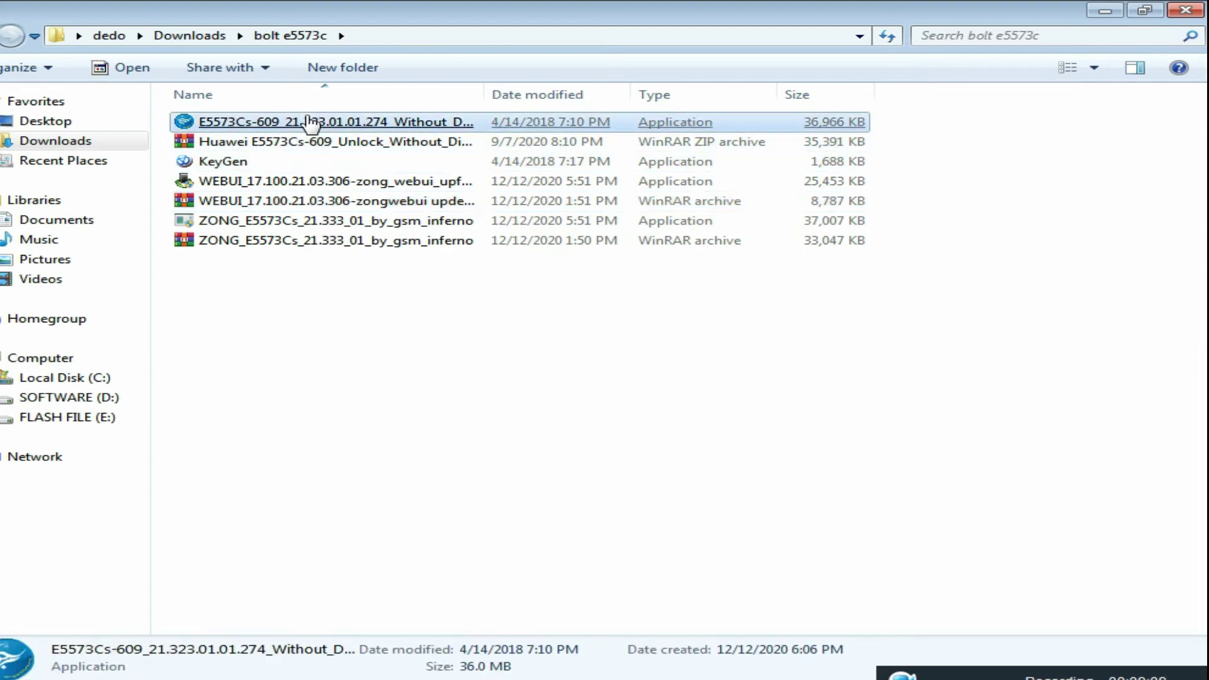
- Launch the E5573Cs-609 unlock tool and the KeyGen, bringing KeyGen to the front
double_click(310, 124)
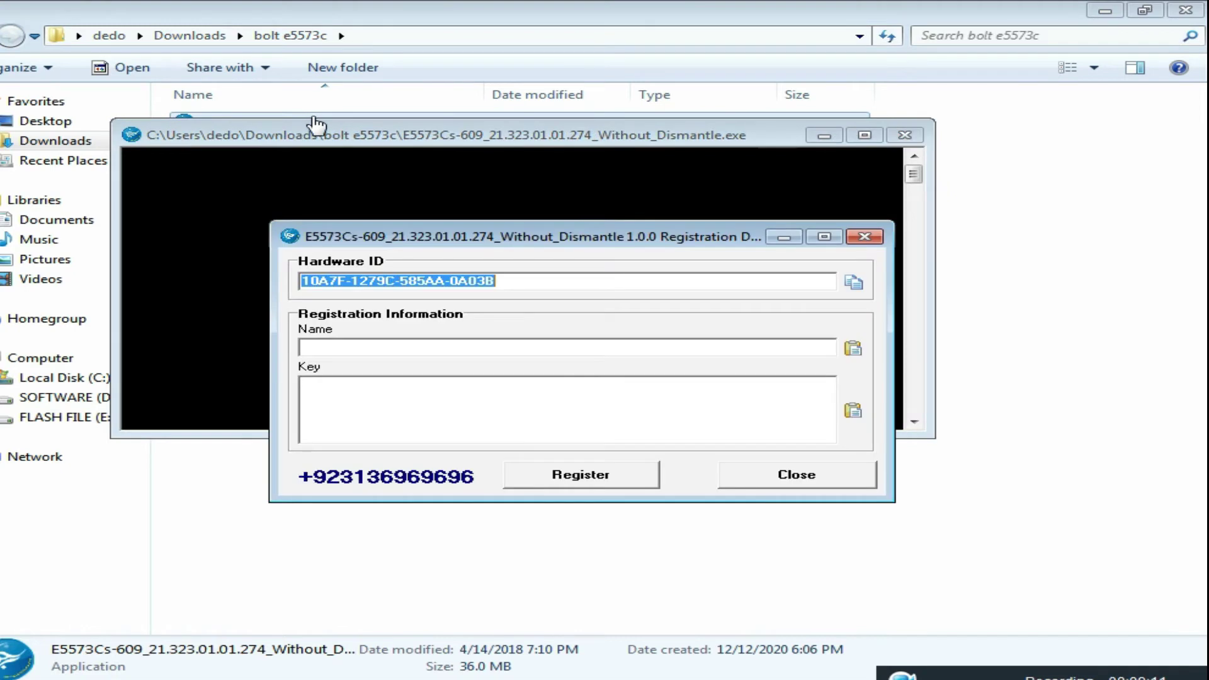
left_click_drag(562, 143, 732, 179)
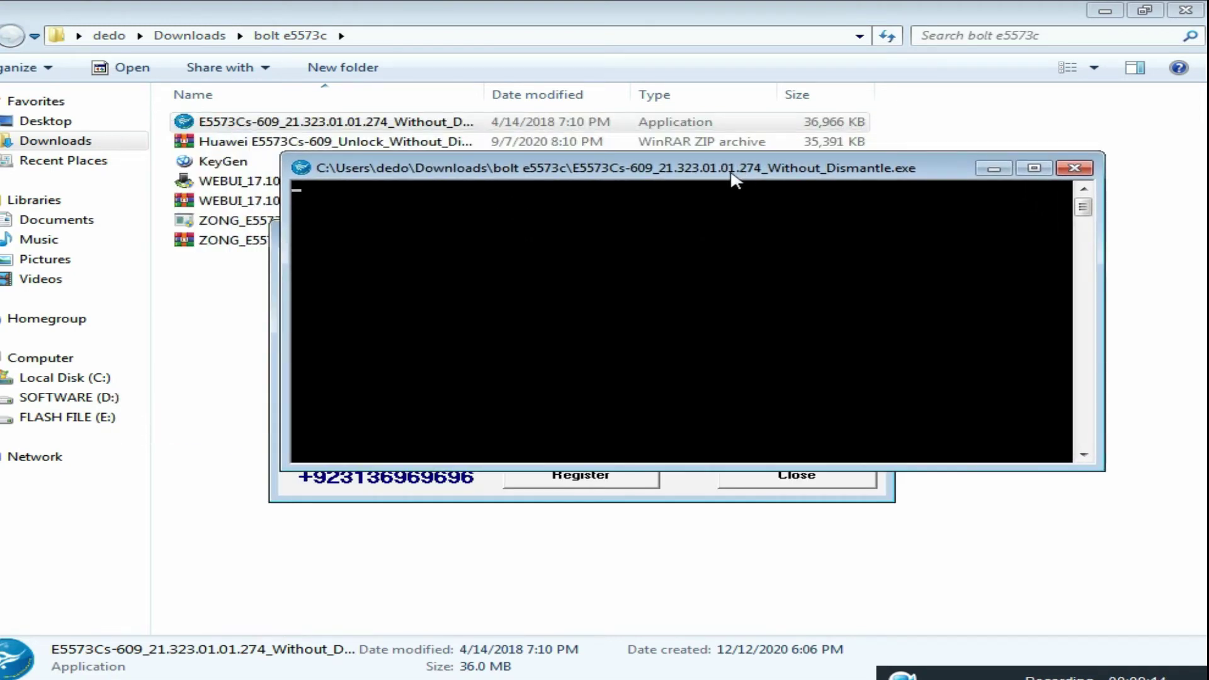
double_click(225, 162)
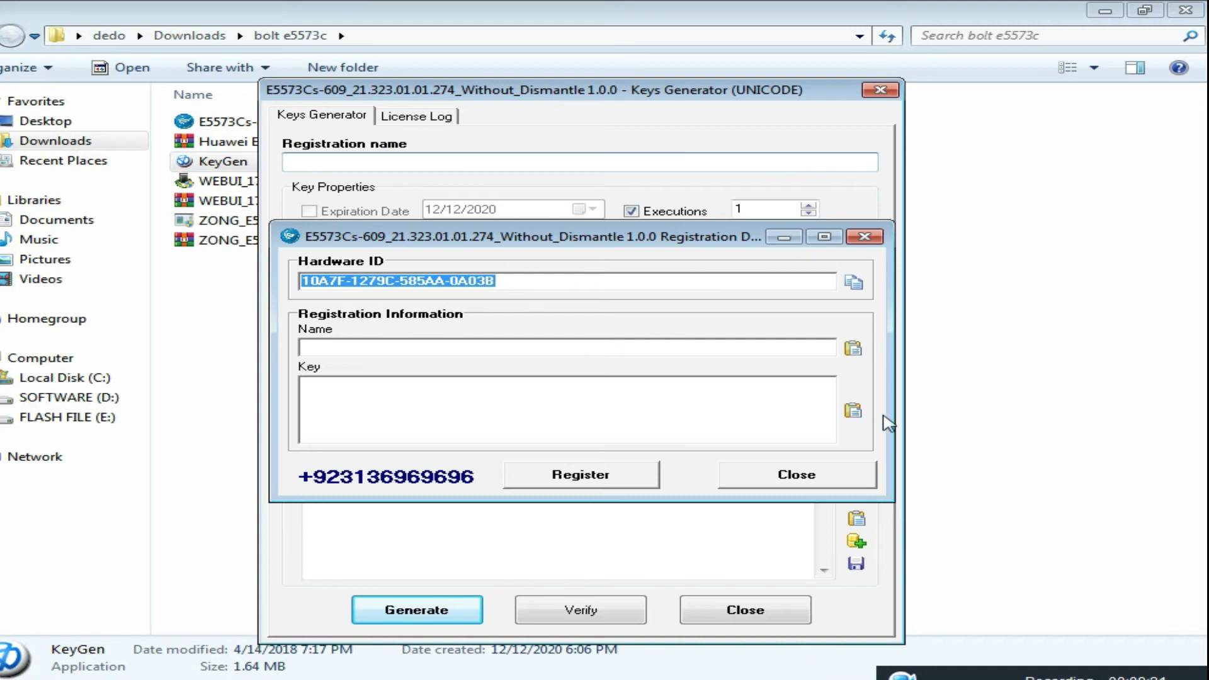
left_click(853, 282)
left_click(597, 134)
- In KeyGen, enter name 'kk', paste the Hardware ID, generate the key, and copy it
left_click(345, 161)
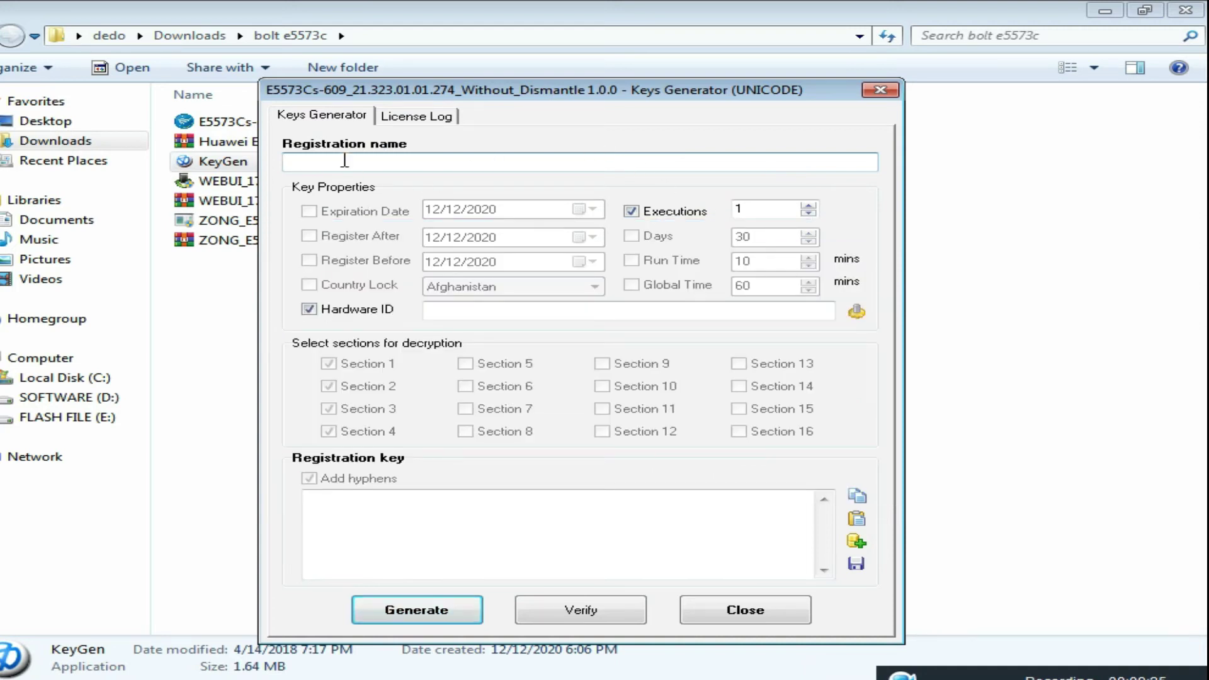
type("kk")
right_click(453, 311)
left_click(507, 392)
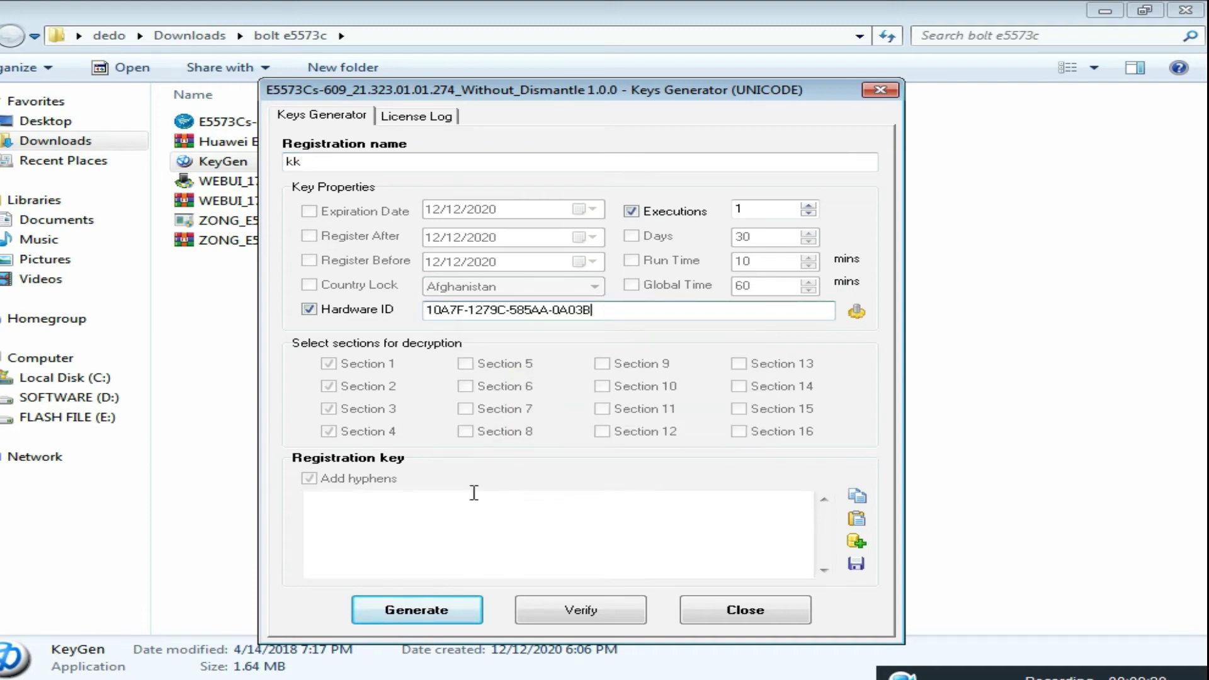
left_click(433, 610)
left_click_drag(693, 504, 296, 507)
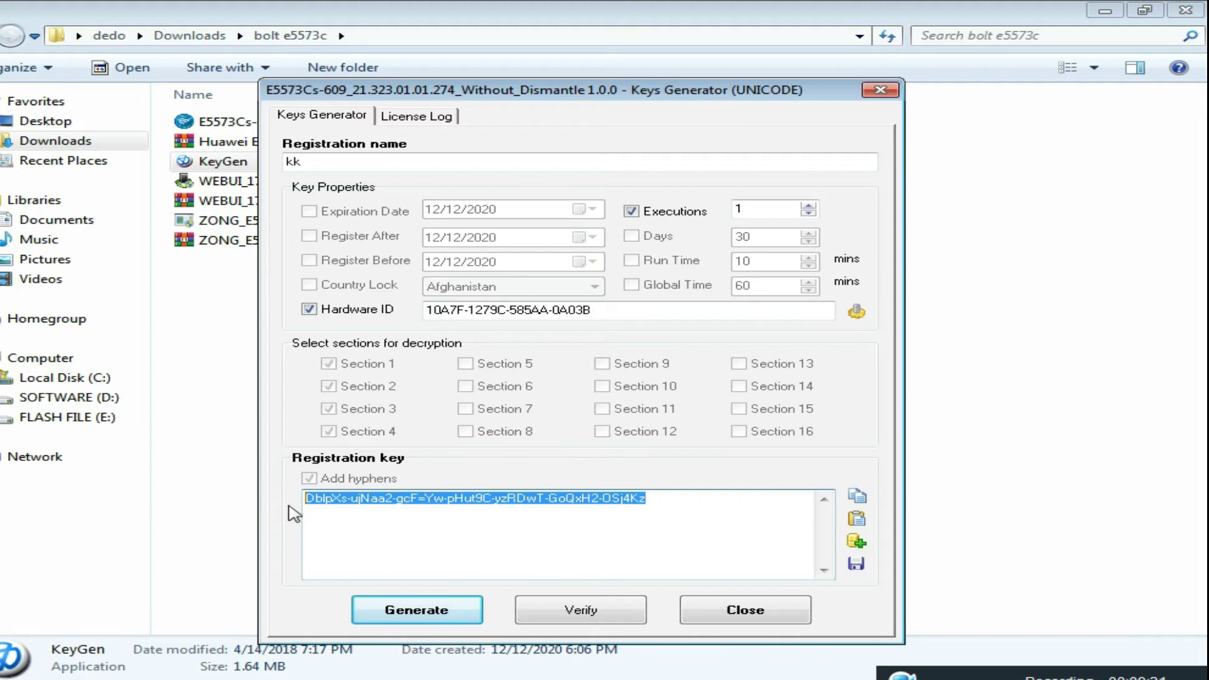
left_click(857, 496)
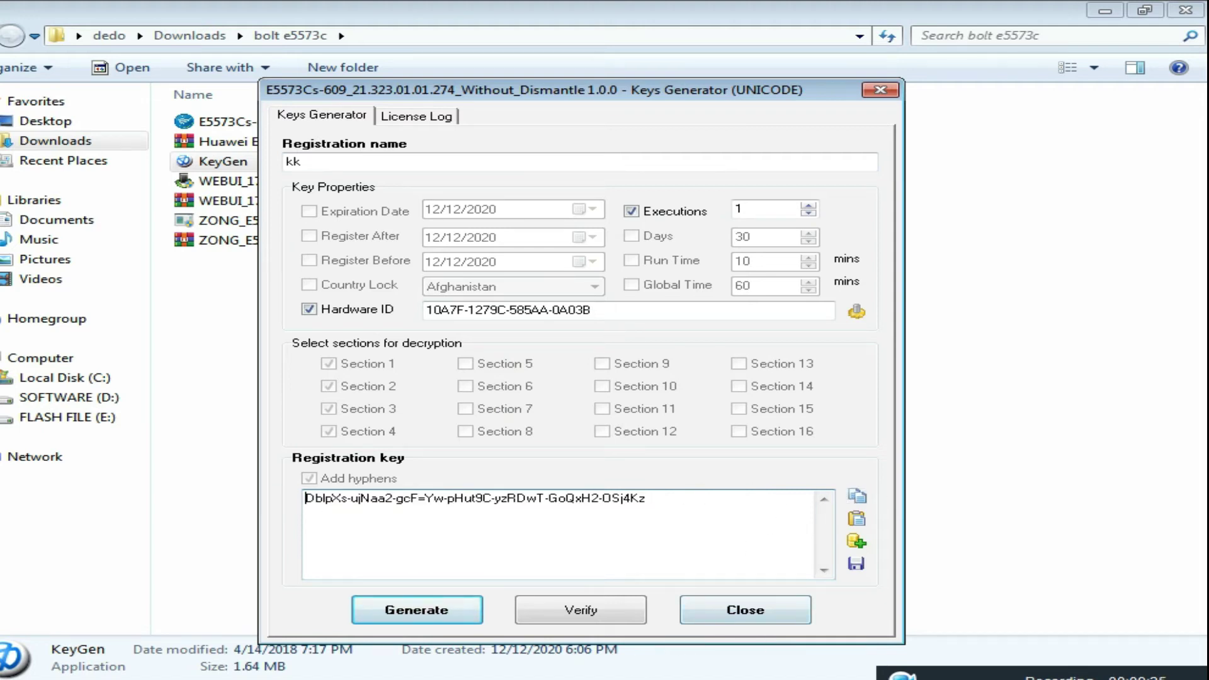
- Register the unlock tool with the pasted key and the name 'kk'
left_click(750, 614)
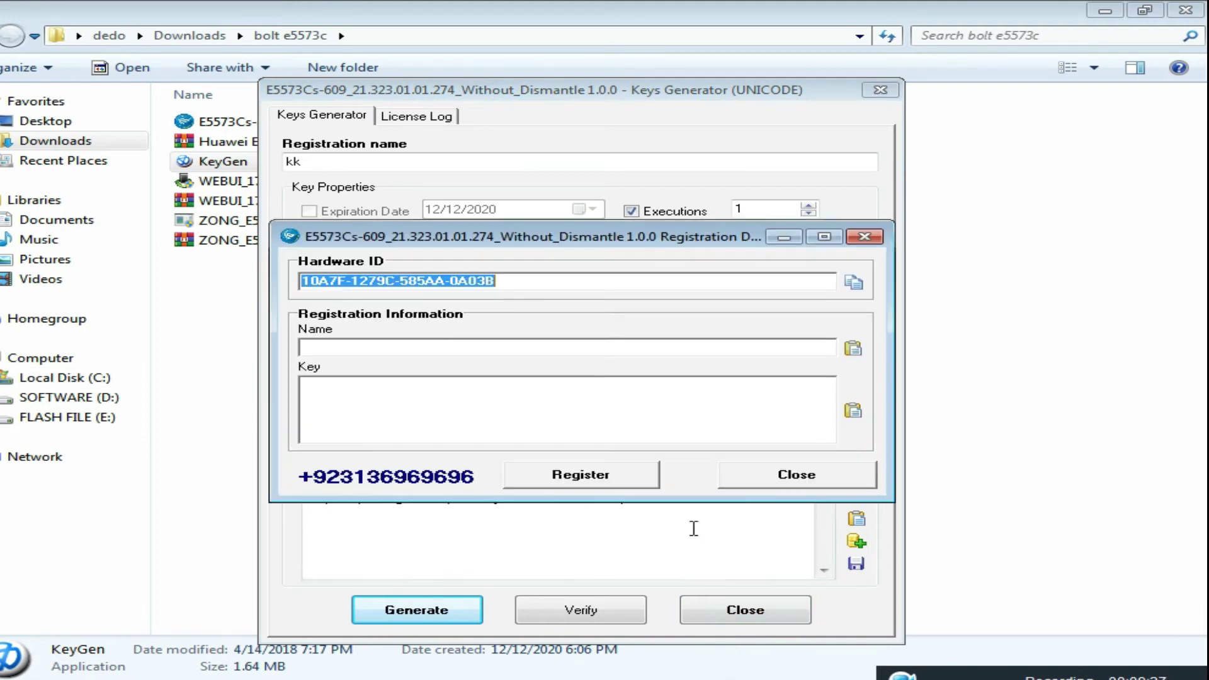
left_click(378, 410)
right_click(380, 407)
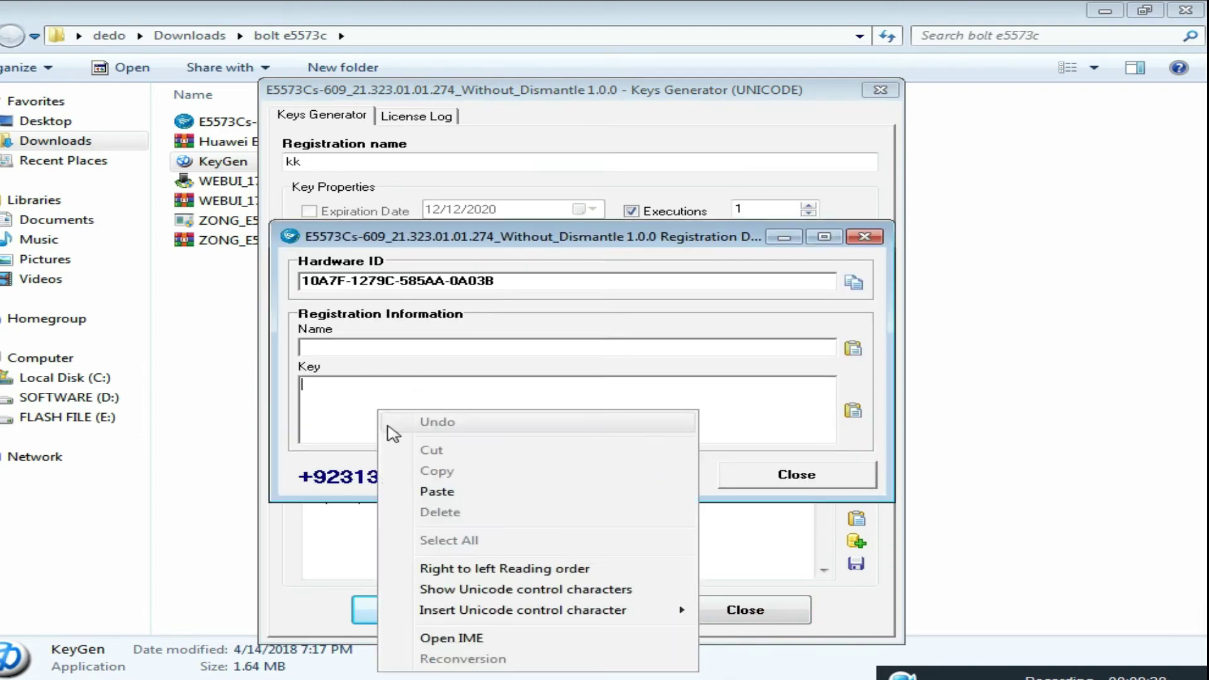
left_click(434, 489)
left_click(376, 350)
type("kk")
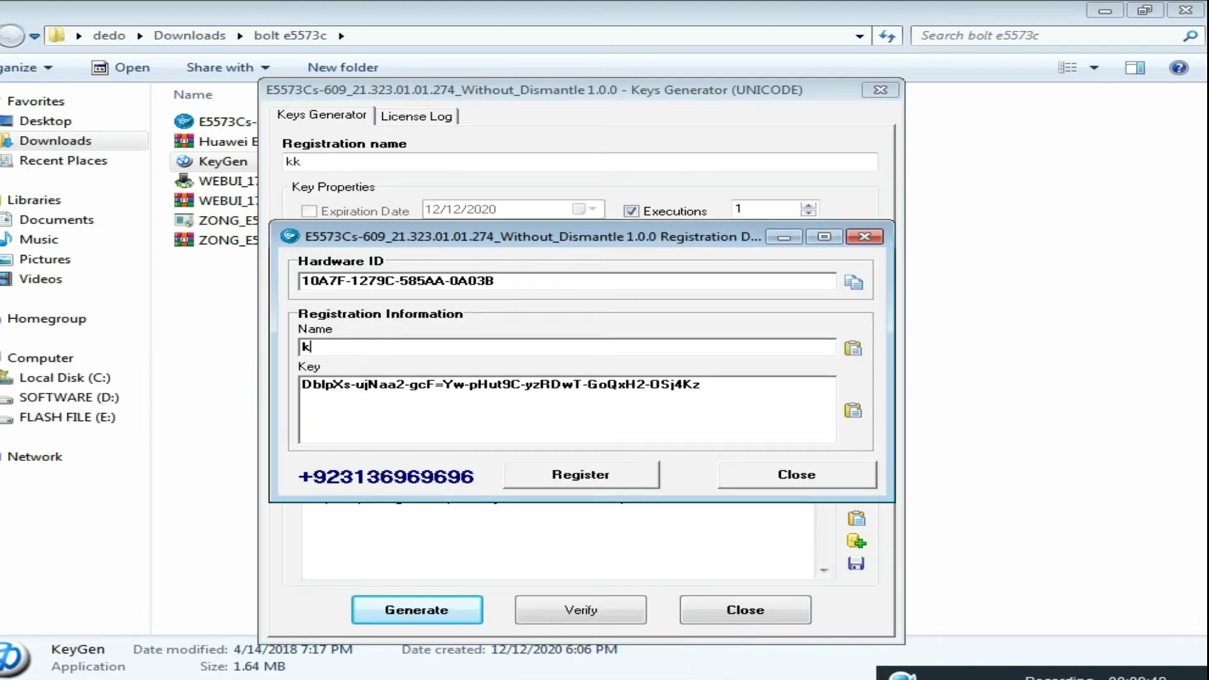
left_click(587, 480)
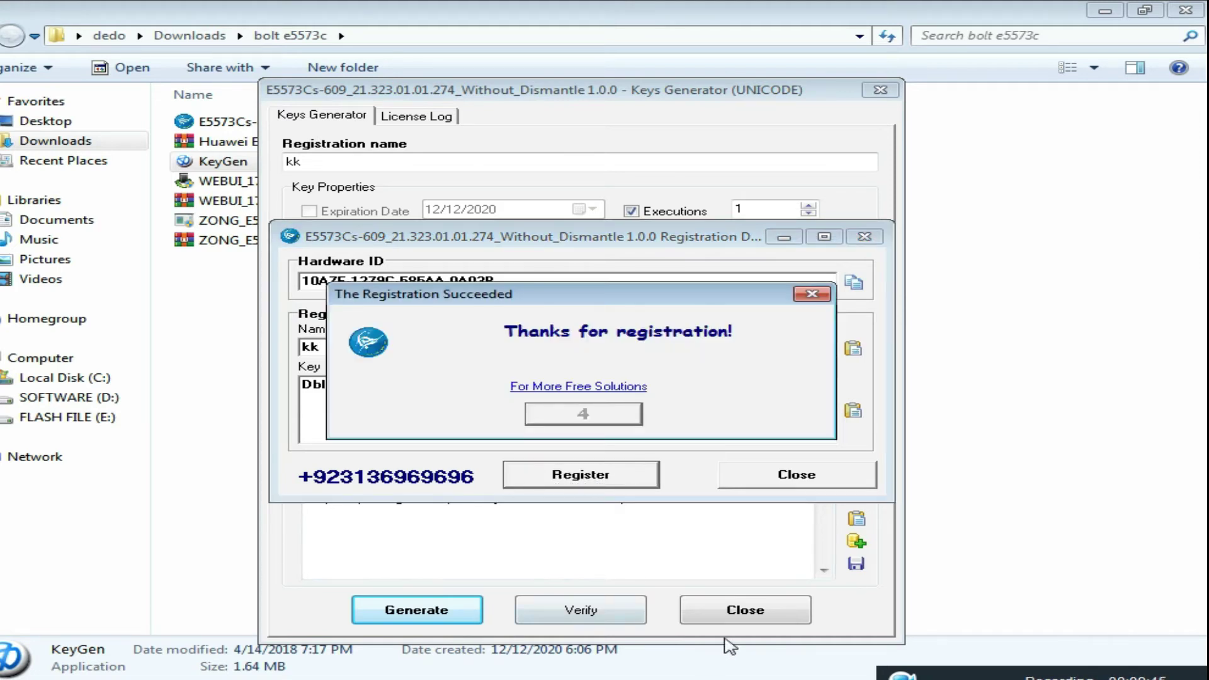
- Close KeyGen, dismiss the registration success message, and finish the unlock console
left_click(736, 617)
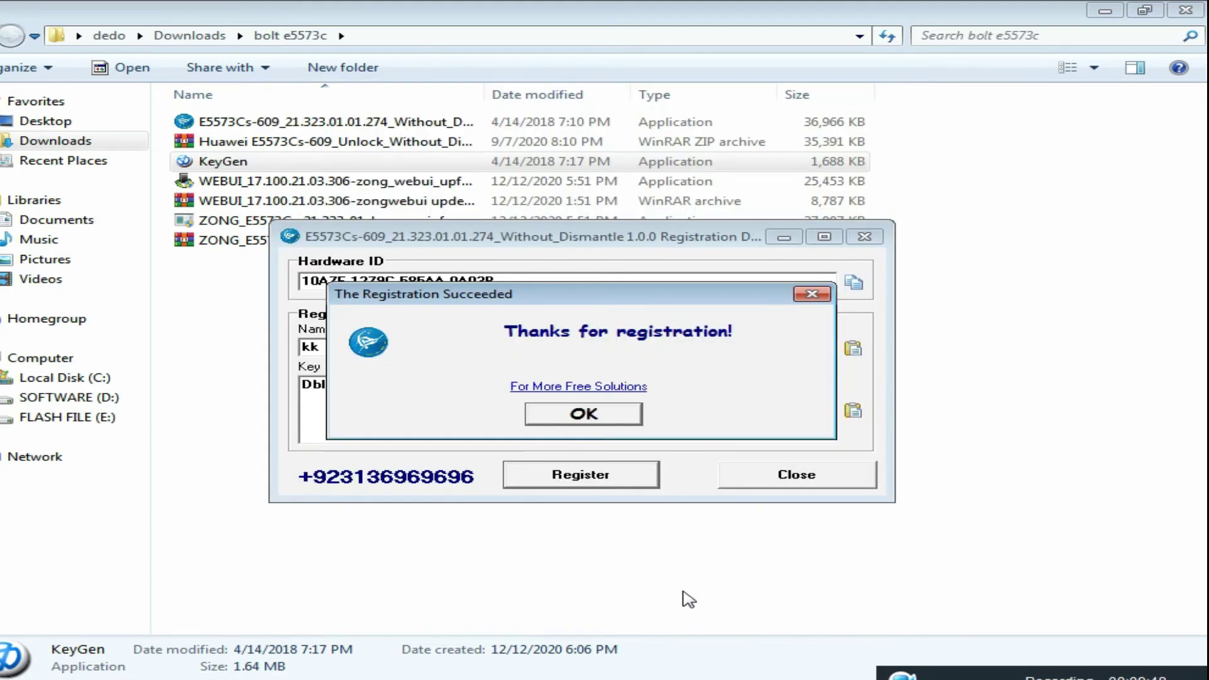
left_click(602, 416)
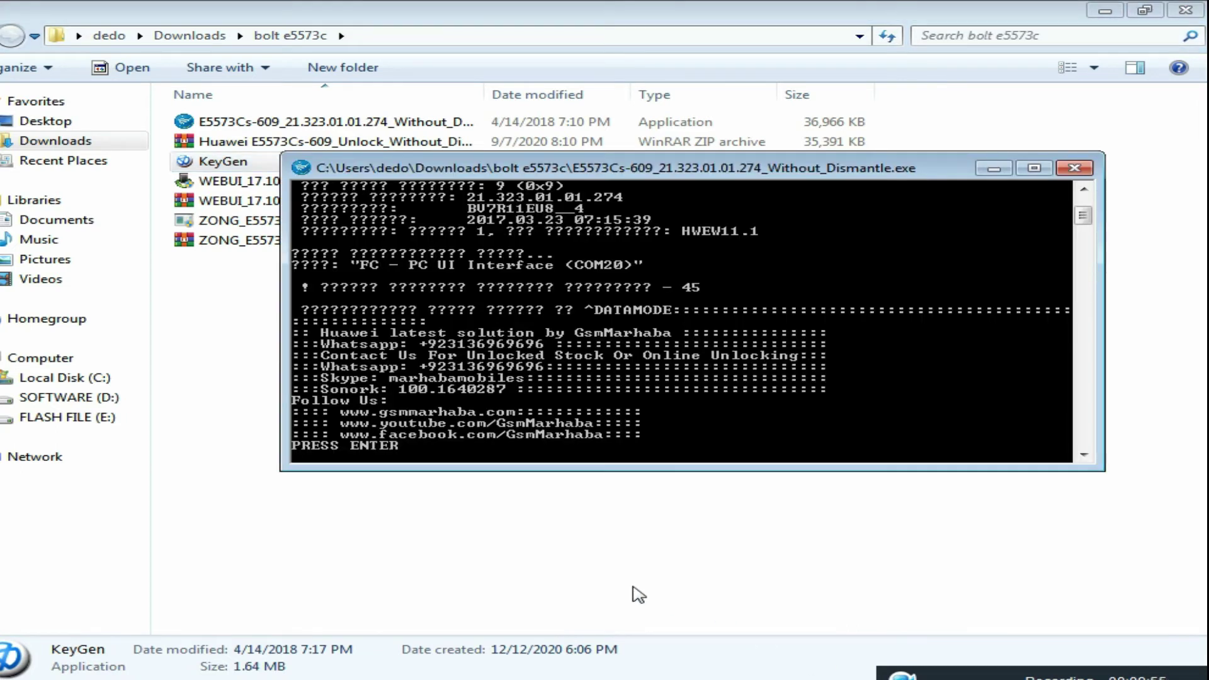
key("Return")
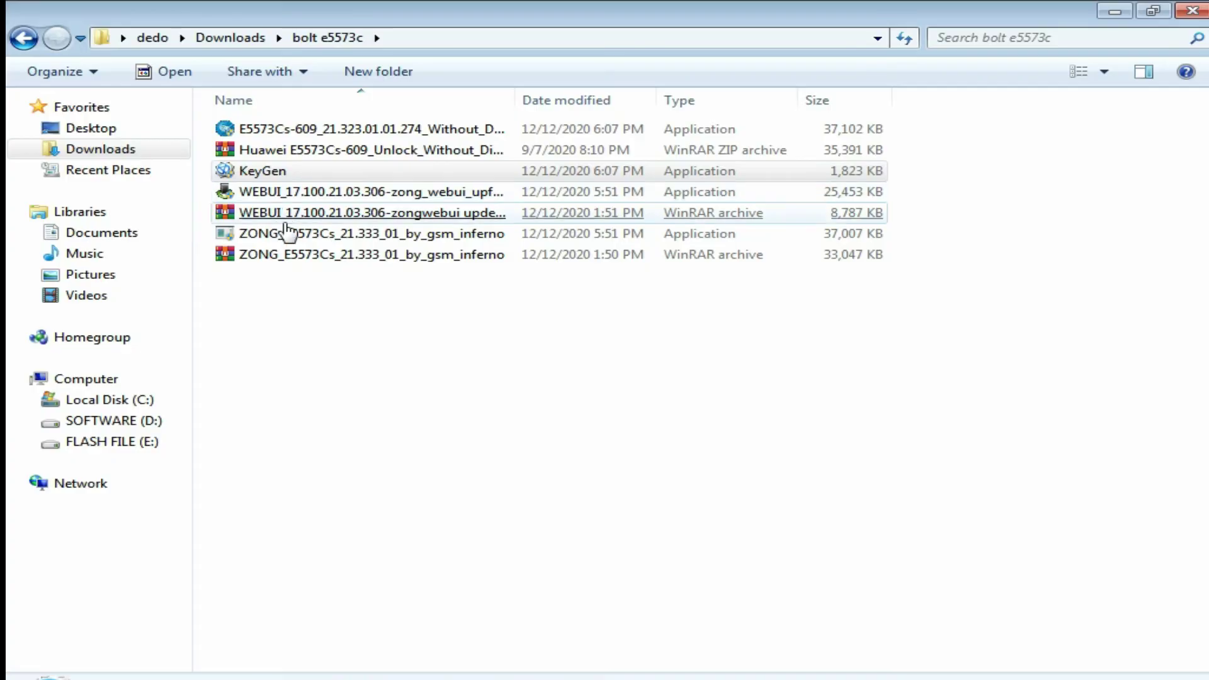
- Run zong_webui_upf to flash WEBUI_17.100.21.03.306_MRE5, then close the wizard and folder
left_click(243, 202)
left_click(281, 193)
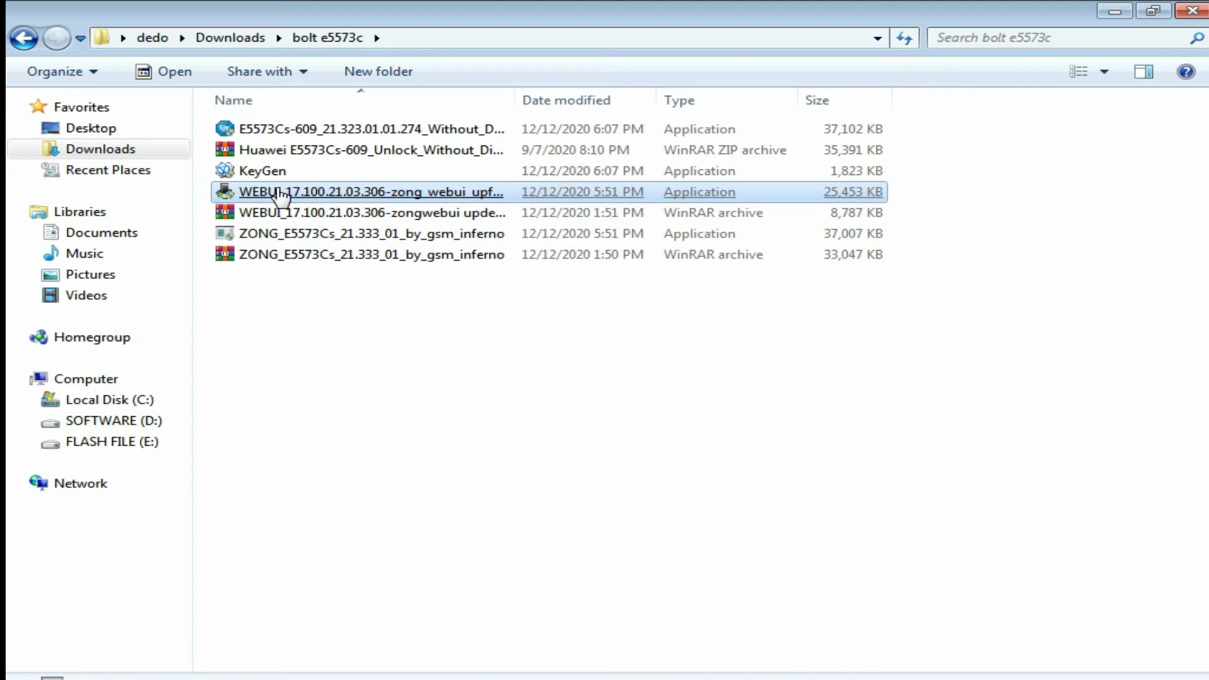
double_click(281, 193)
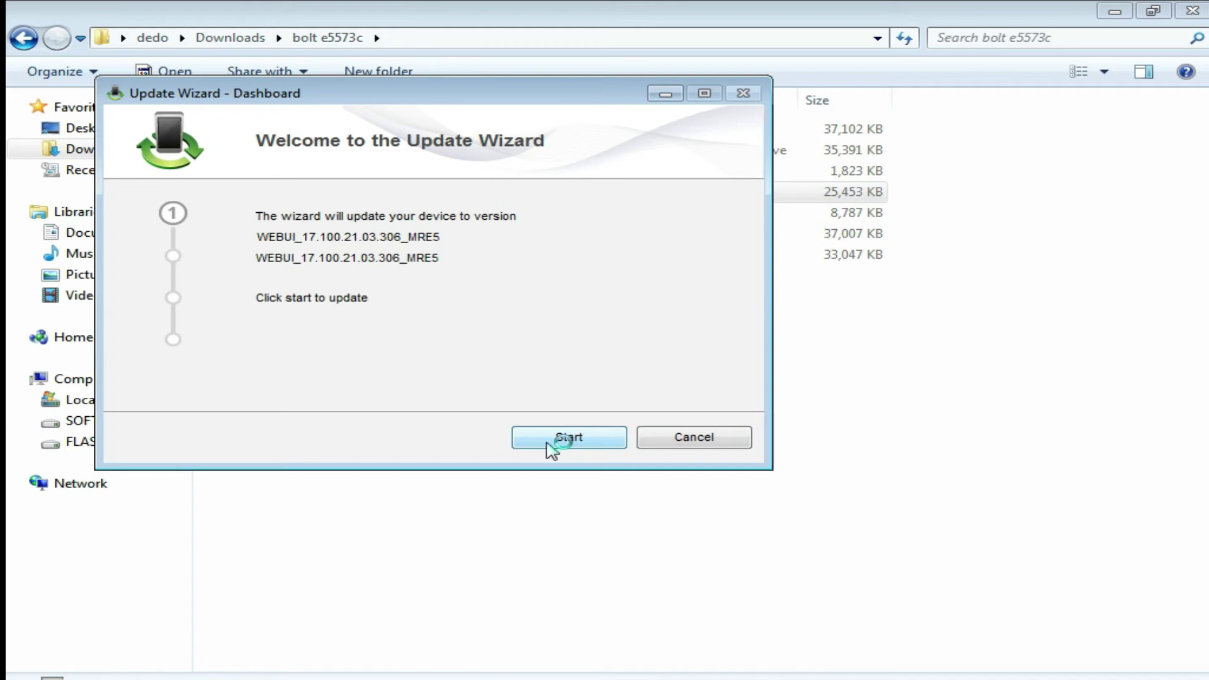
left_click(548, 443)
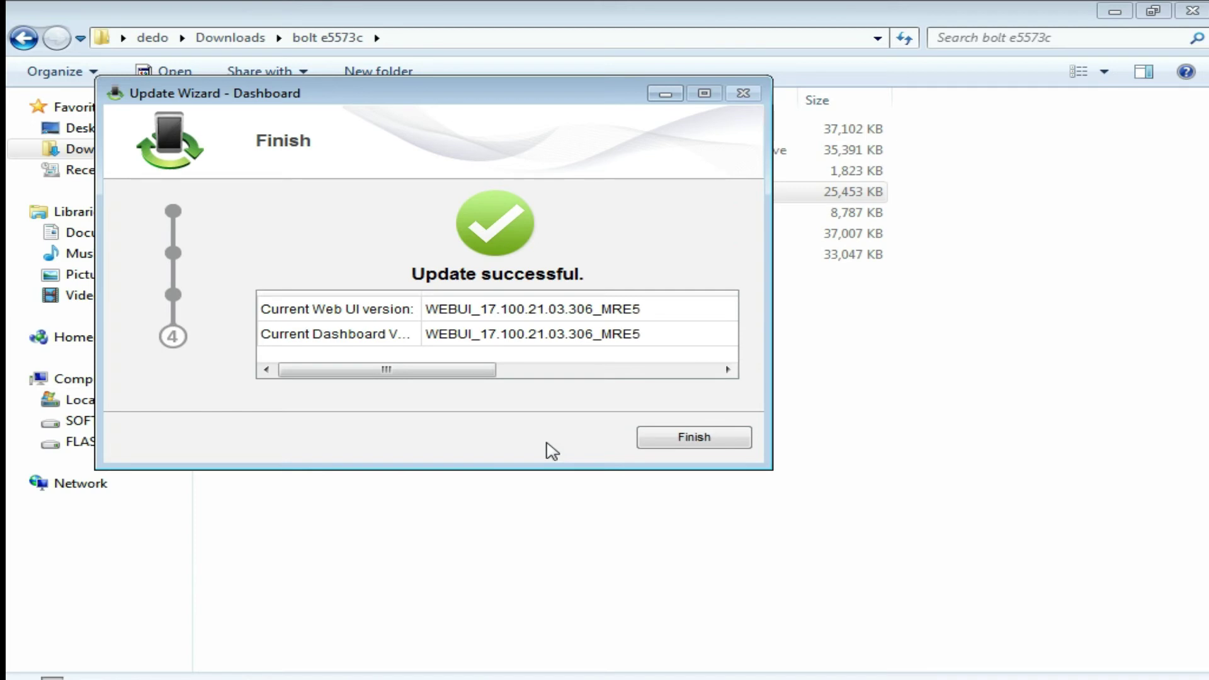
left_click(675, 444)
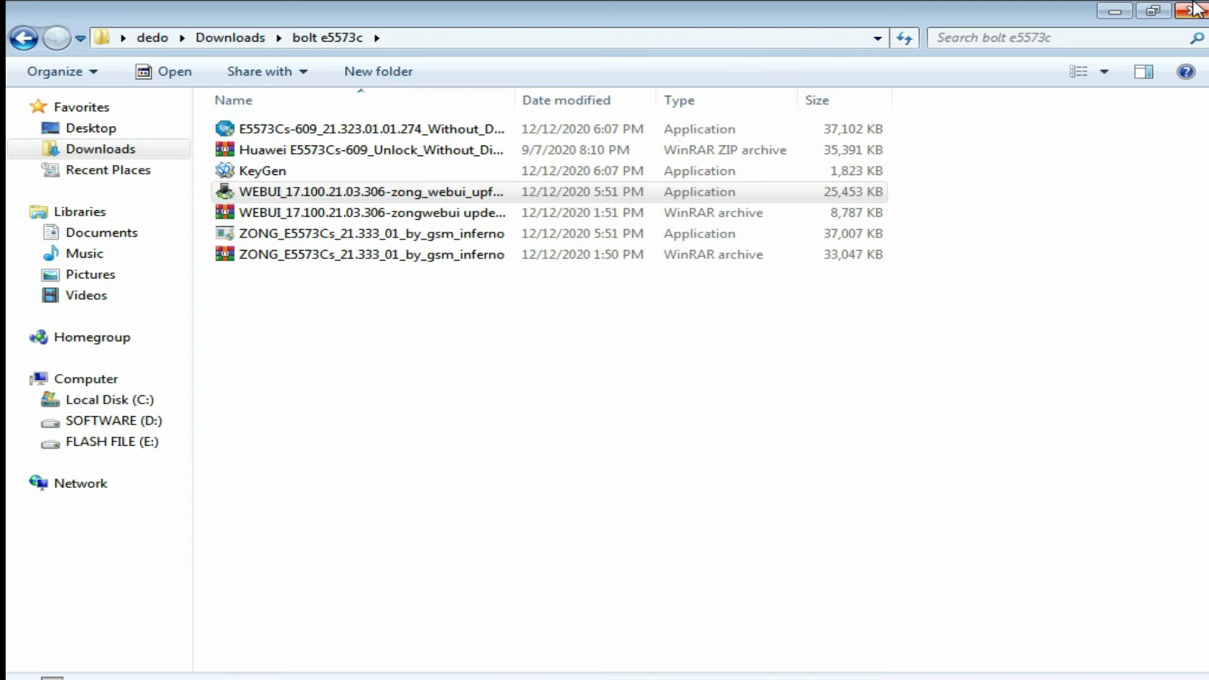
left_click(1195, 9)
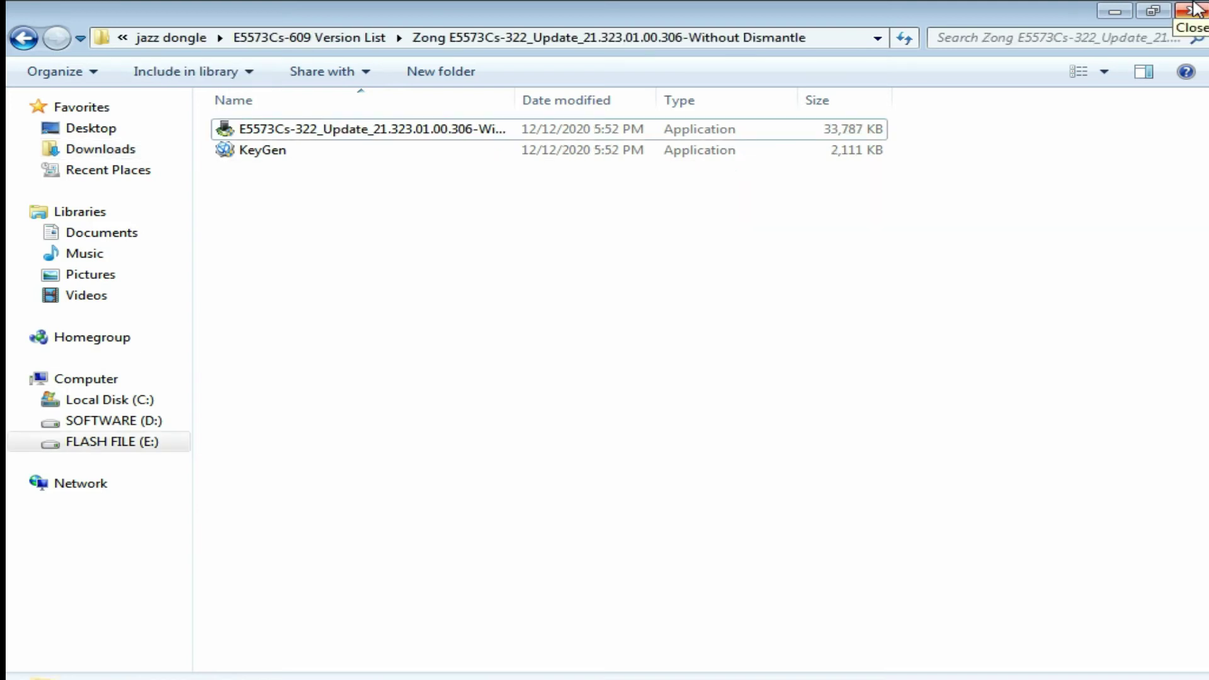
- Close the Zong E5573Cs-322 update folder window
left_click(1195, 9)
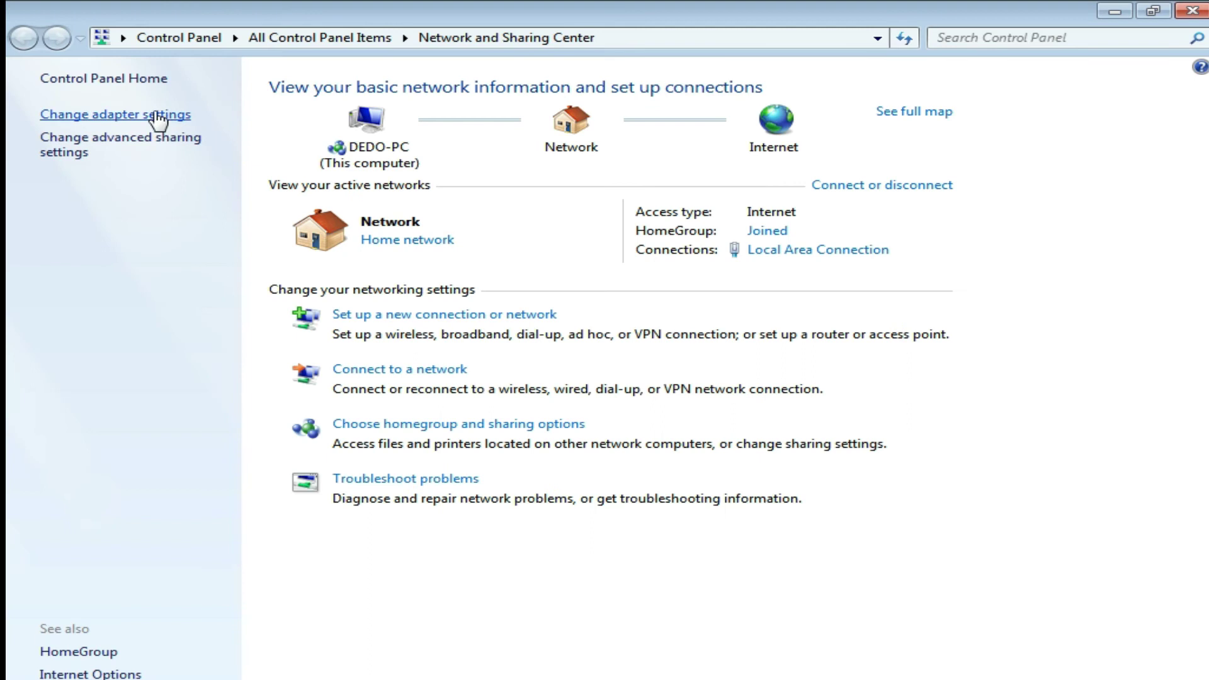
- Disable Local Area Connection in adapter settings, then minimize it and close Computer Management
left_click(154, 118)
right_click(162, 127)
right_click(123, 114)
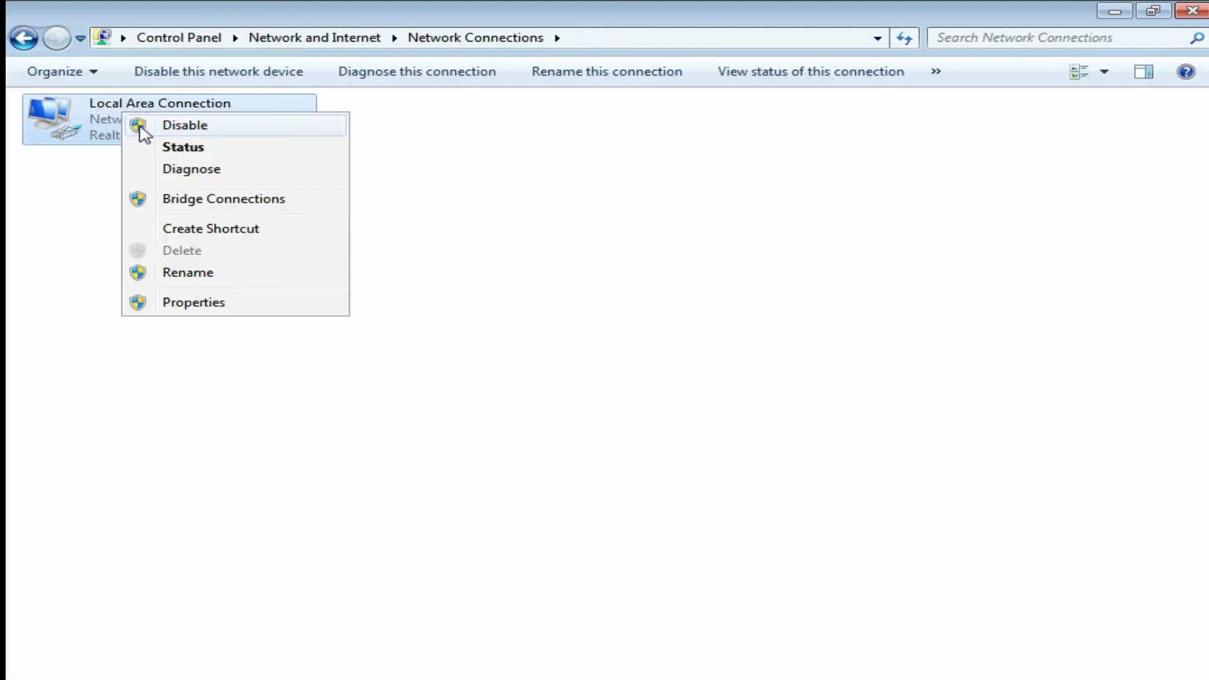
left_click(151, 124)
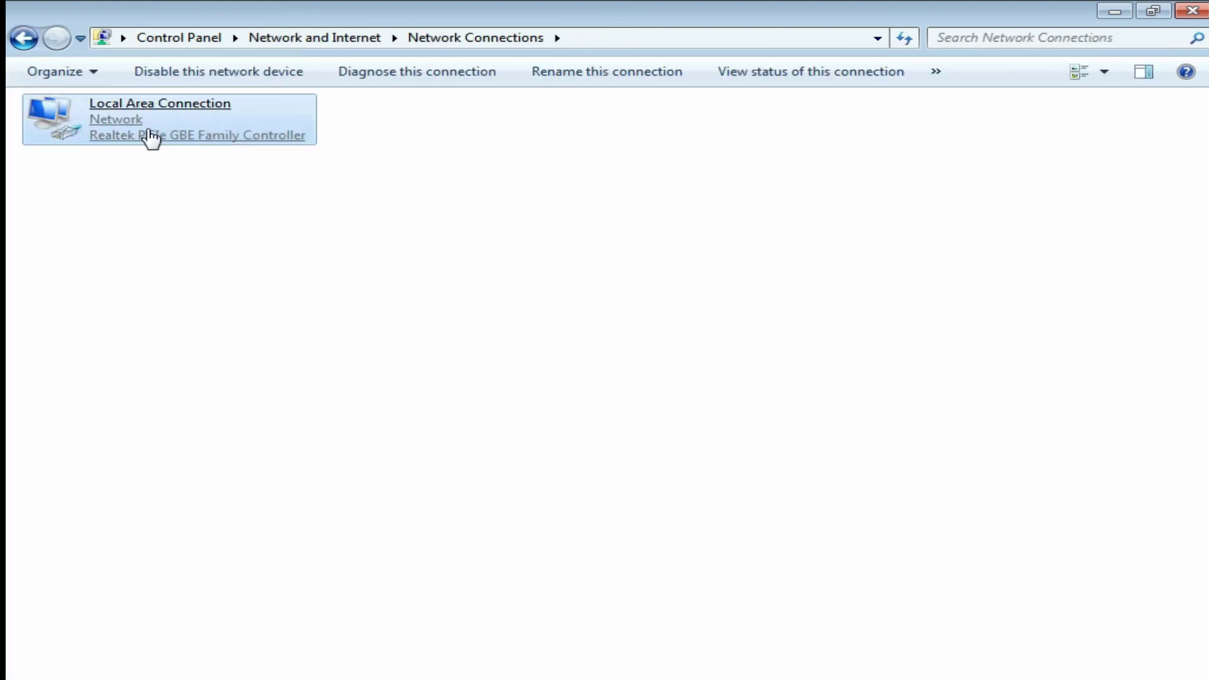
left_click(1113, 11)
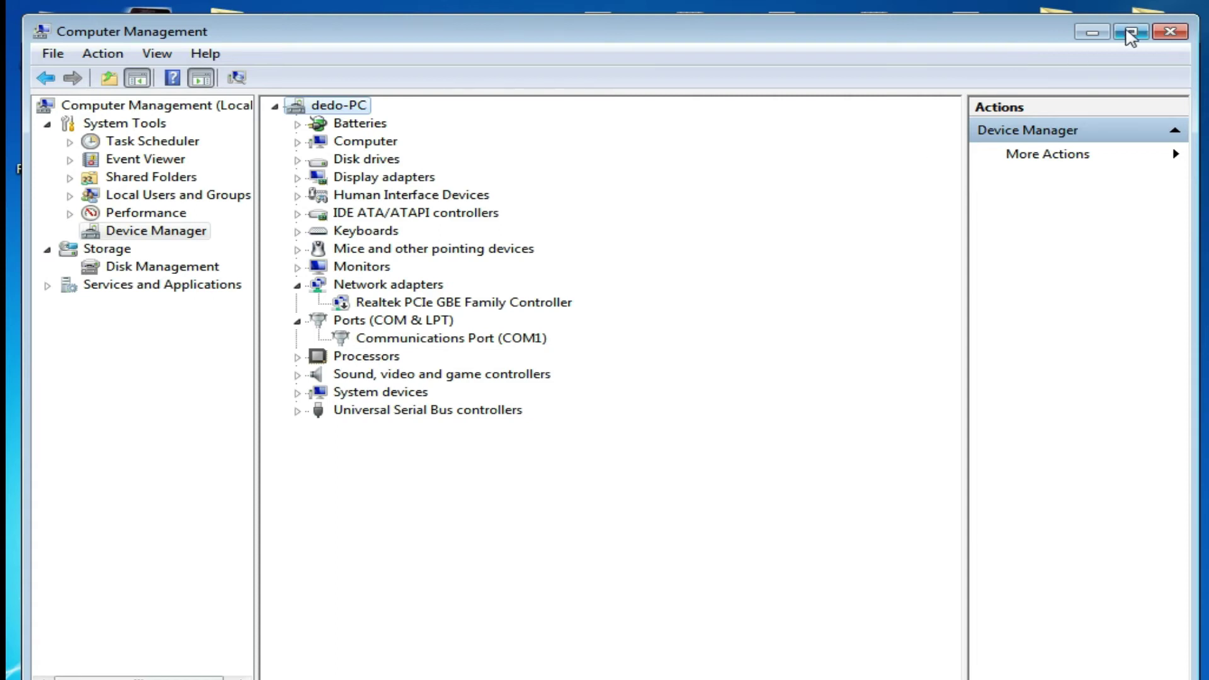
left_click(1175, 33)
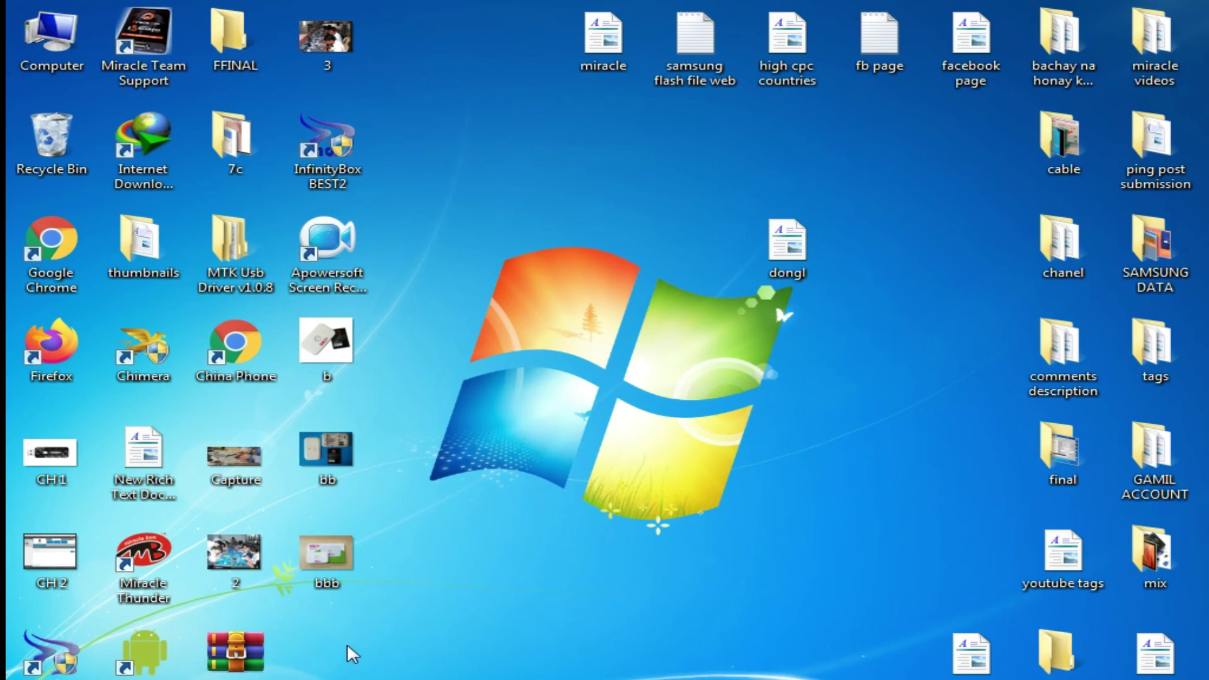
- Log in to the Zong router web page, then dismiss Chrome's password alert and the weak-password note
type("in")
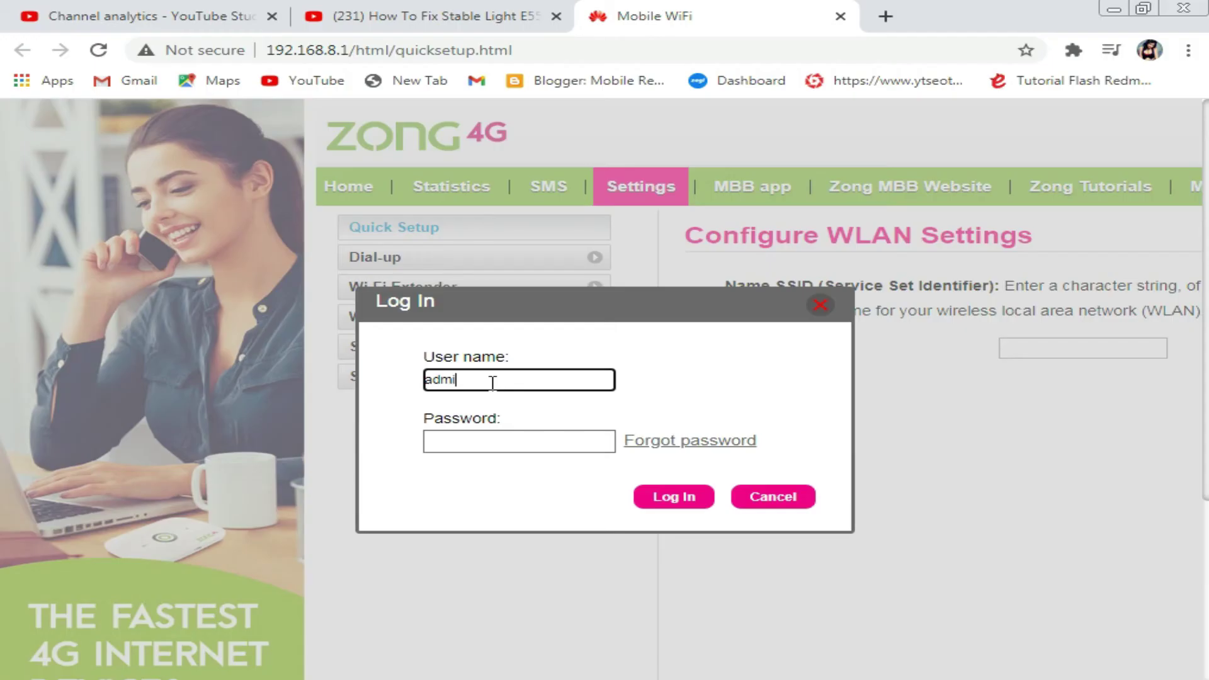
left_click(441, 448)
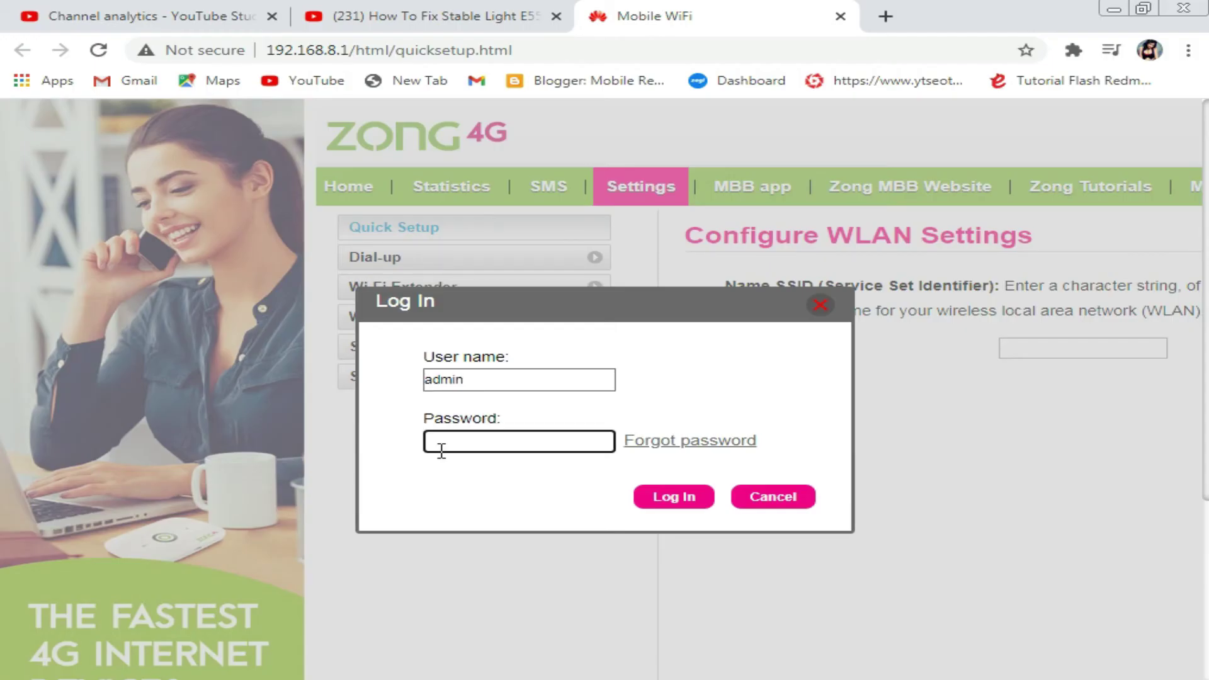
type("admin")
left_click(652, 502)
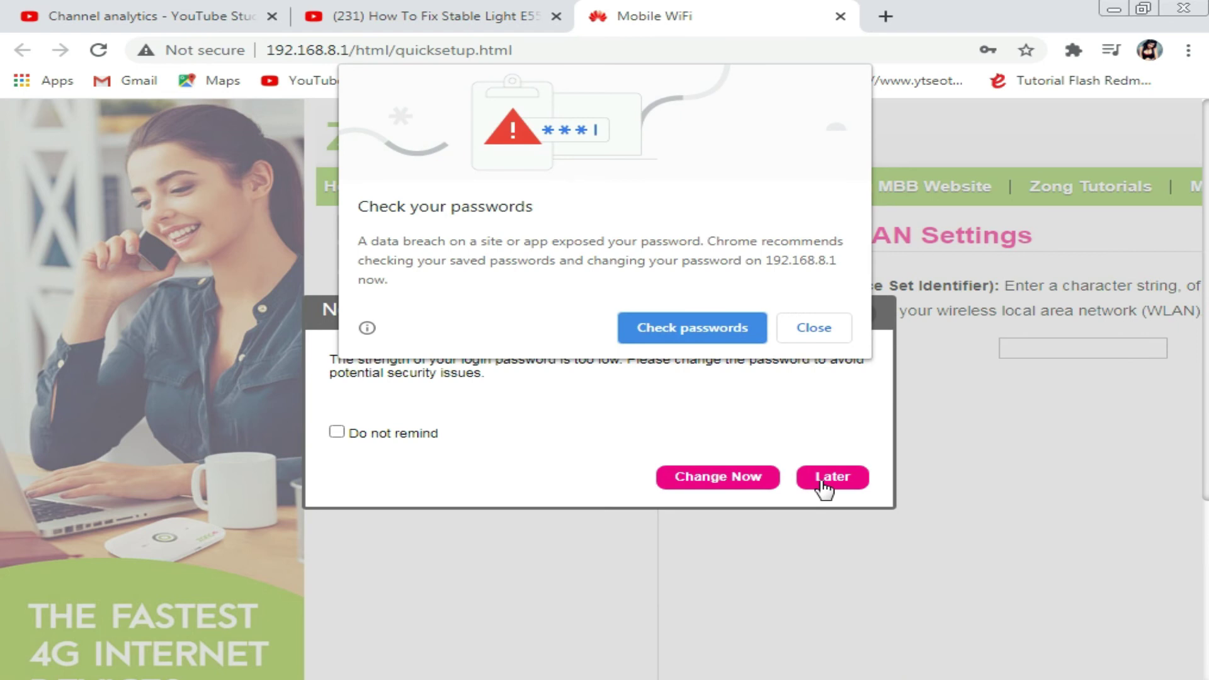
left_click(815, 330)
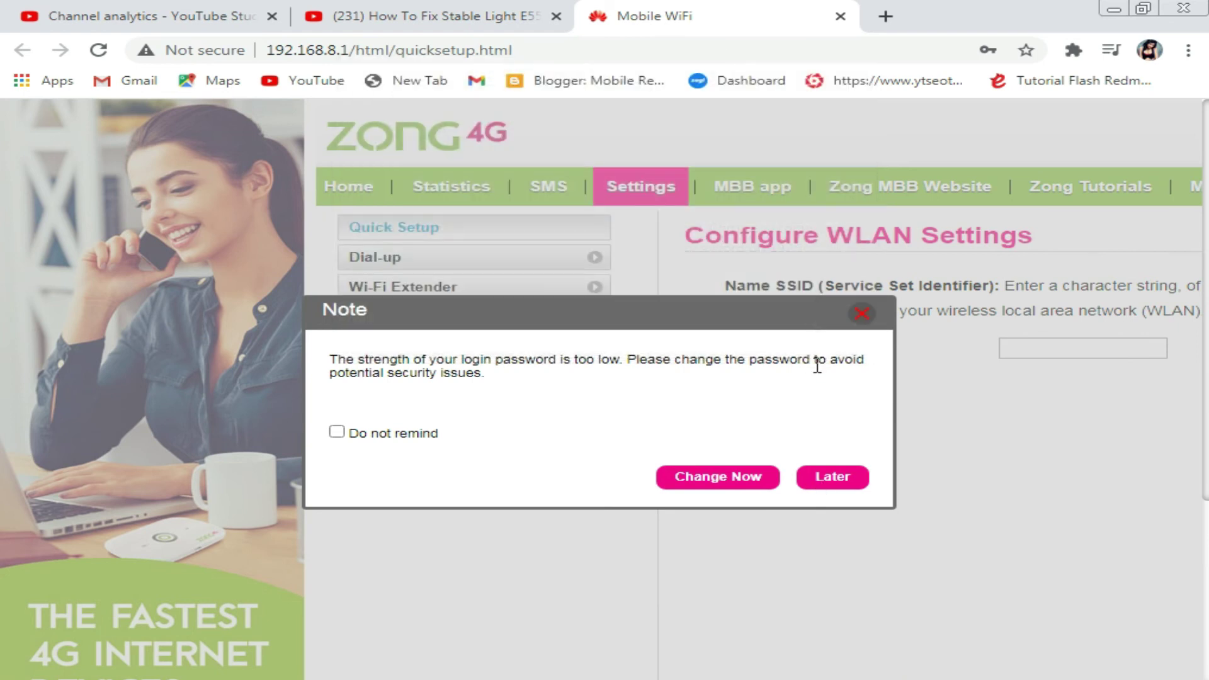
left_click(833, 479)
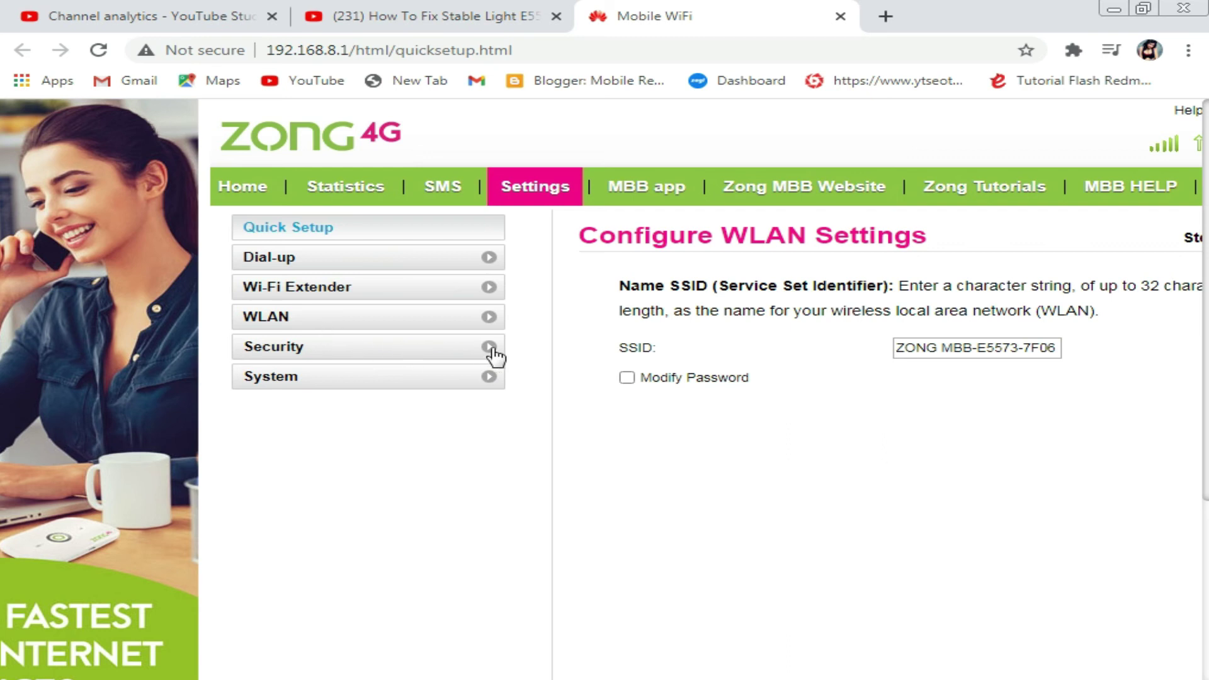
- Browse the Security and Wi-Fi Extender settings pages, then go back to the router Home page
left_click(458, 358)
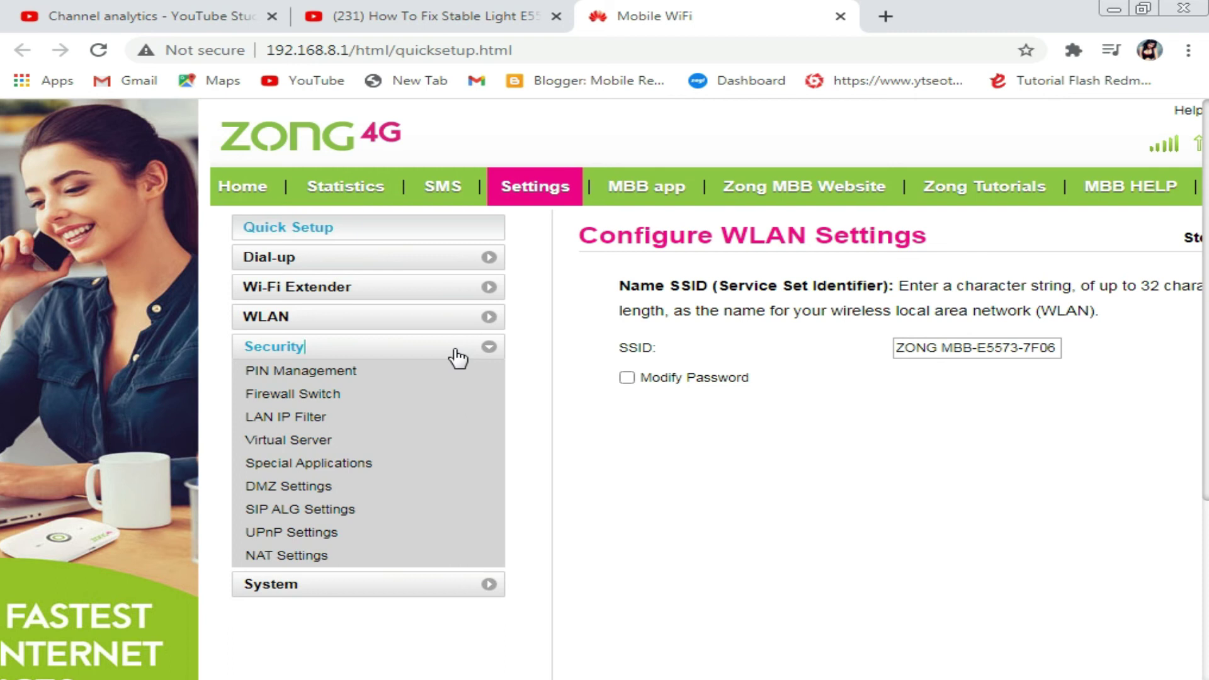
left_click(364, 293)
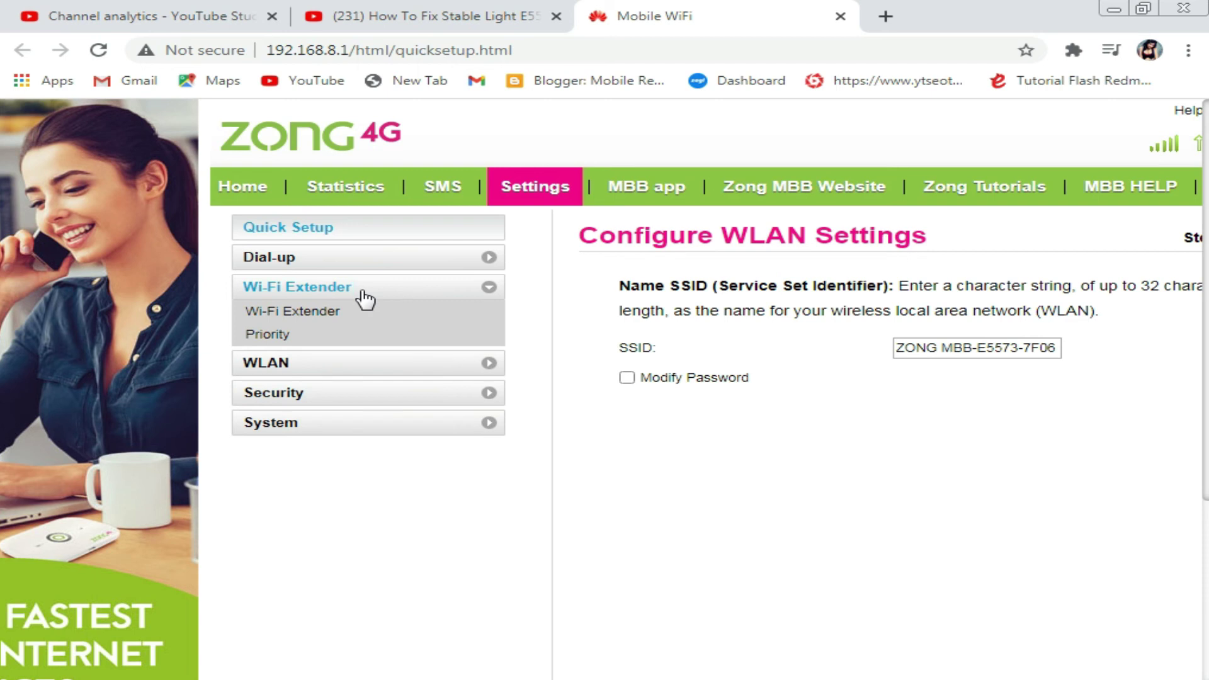
left_click(336, 322)
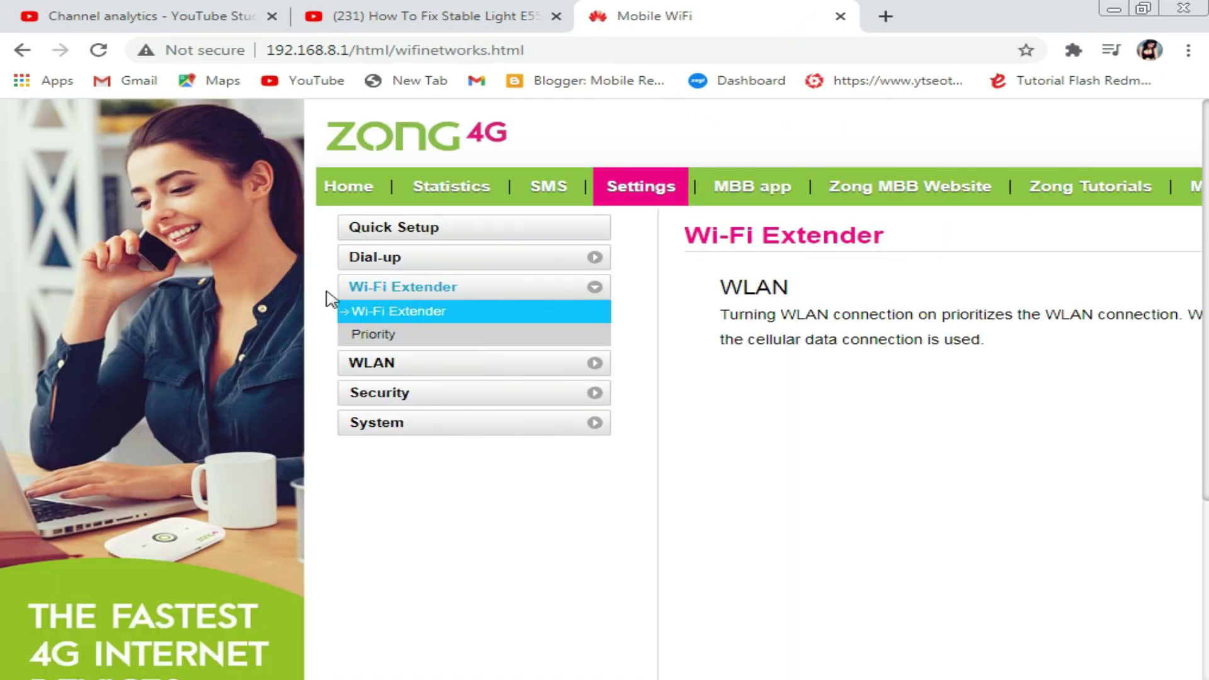
left_click(22, 51)
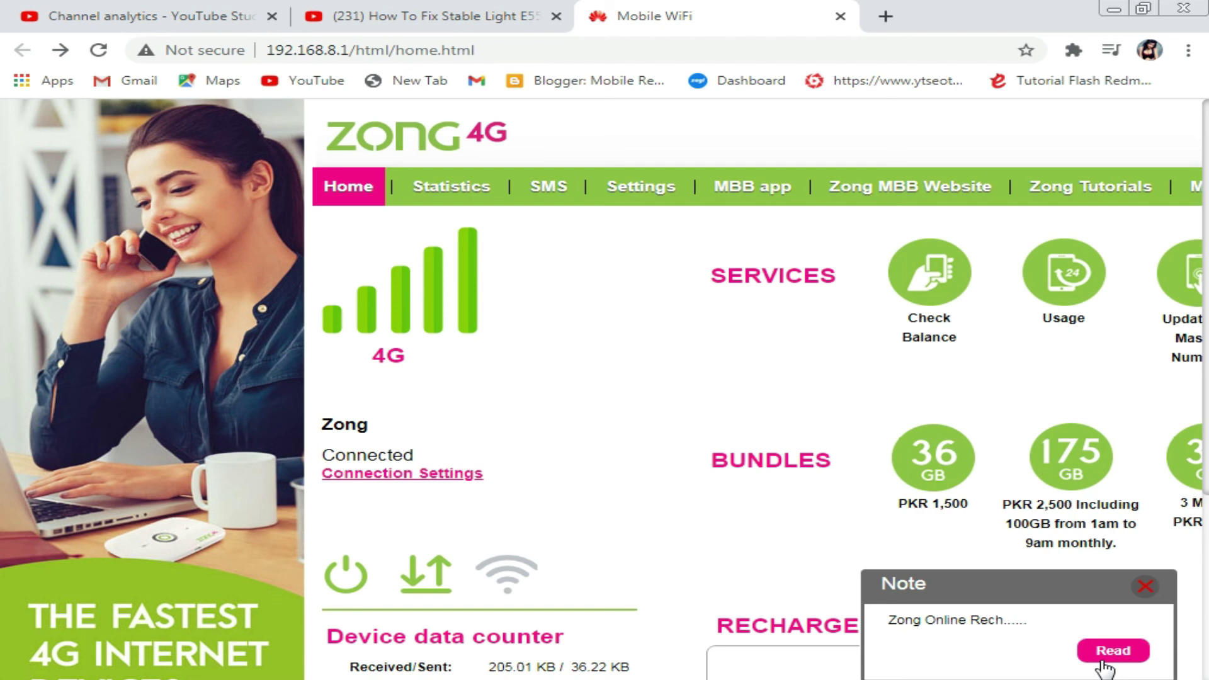
- Close the online recharge notice and scroll over the Home page's 4G connection and WLAN status
left_click(1146, 587)
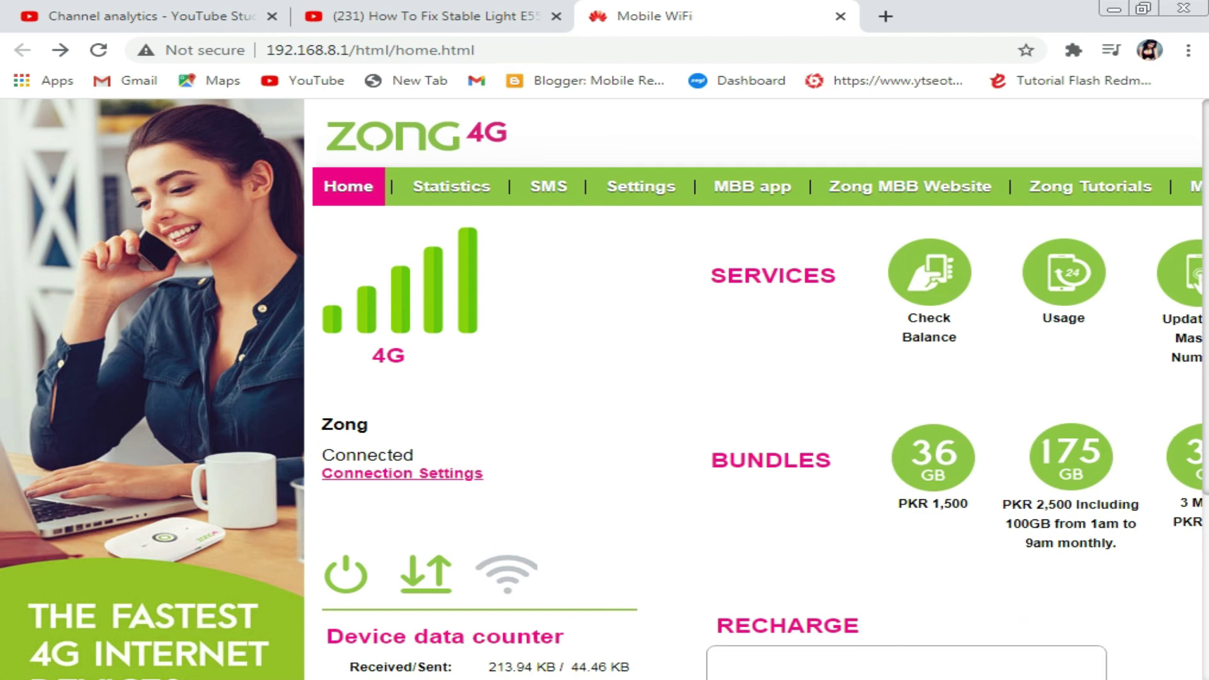
scroll(630, 390, "right", 4)
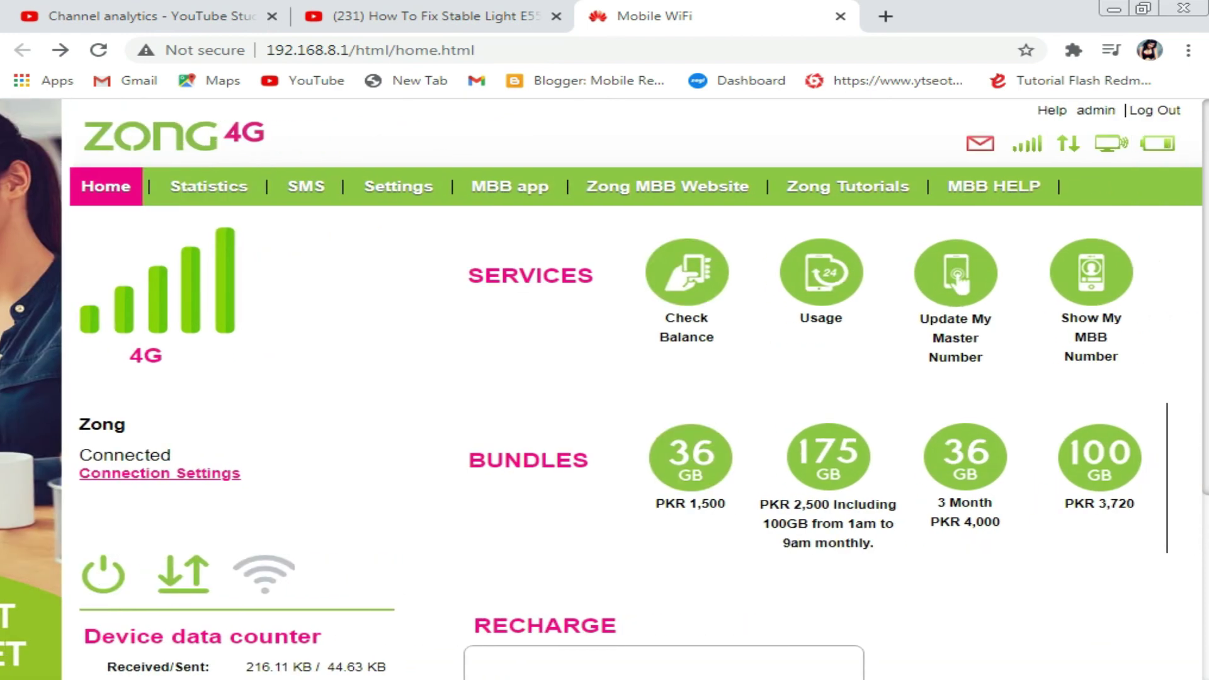
scroll(533, 504, "down", 3)
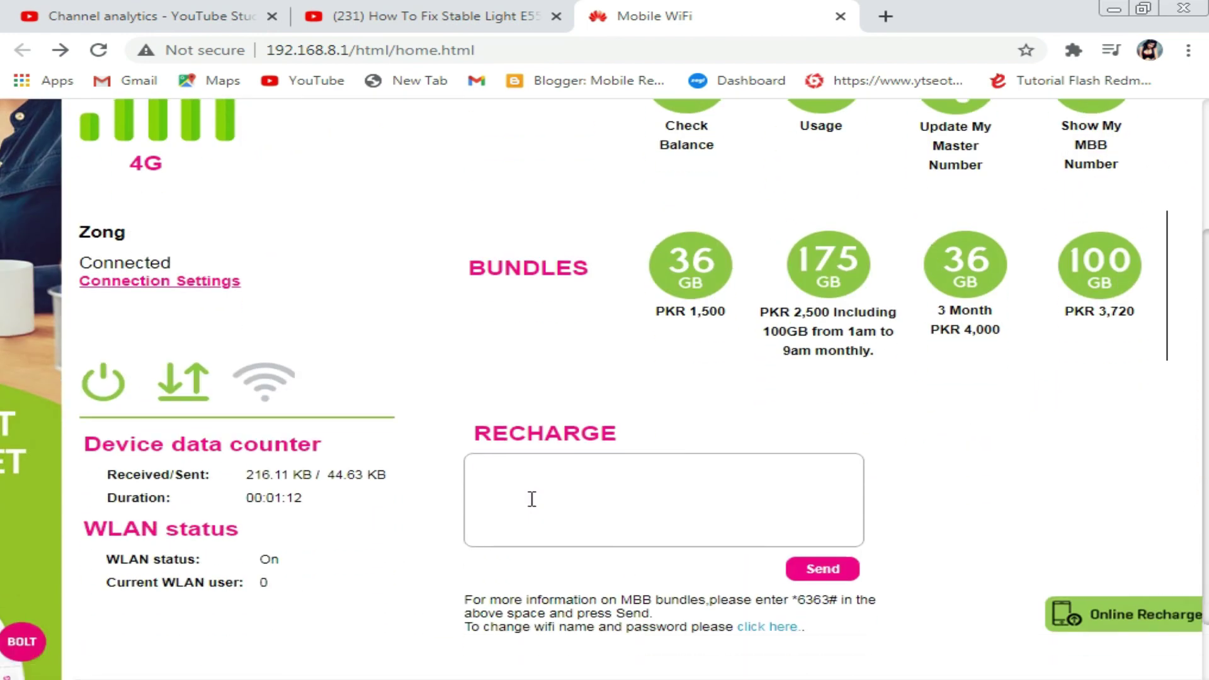
scroll(532, 499, "up", 2)
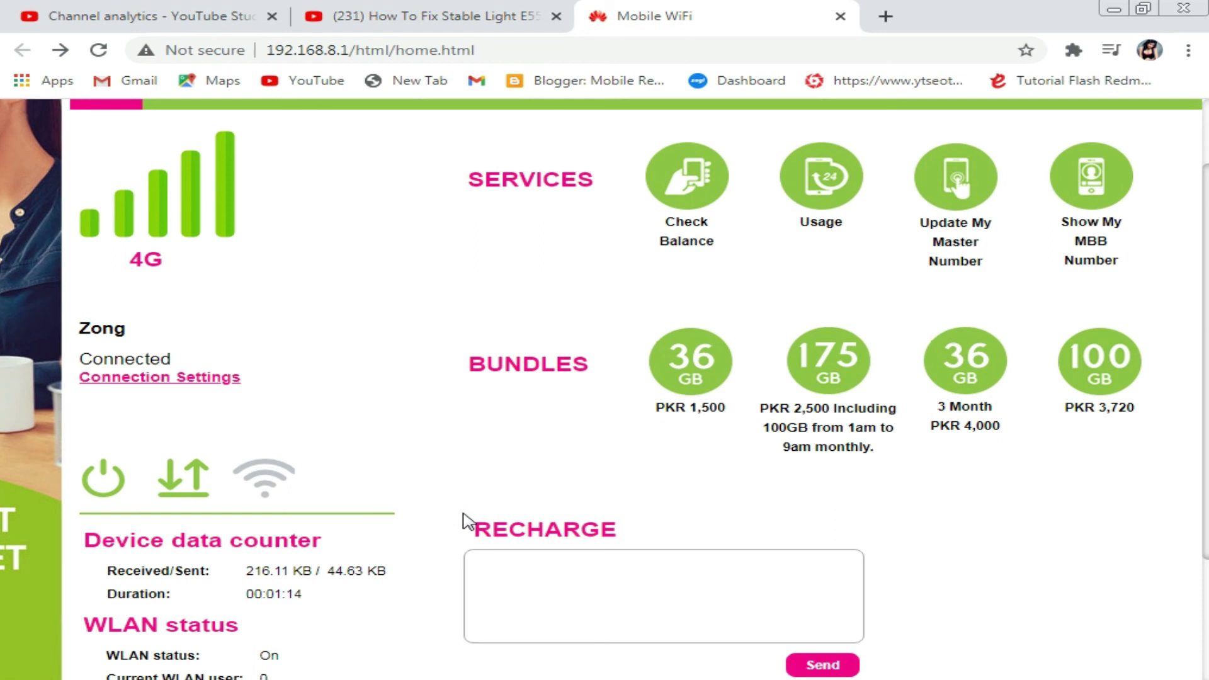
scroll(466, 522, "up", 2)
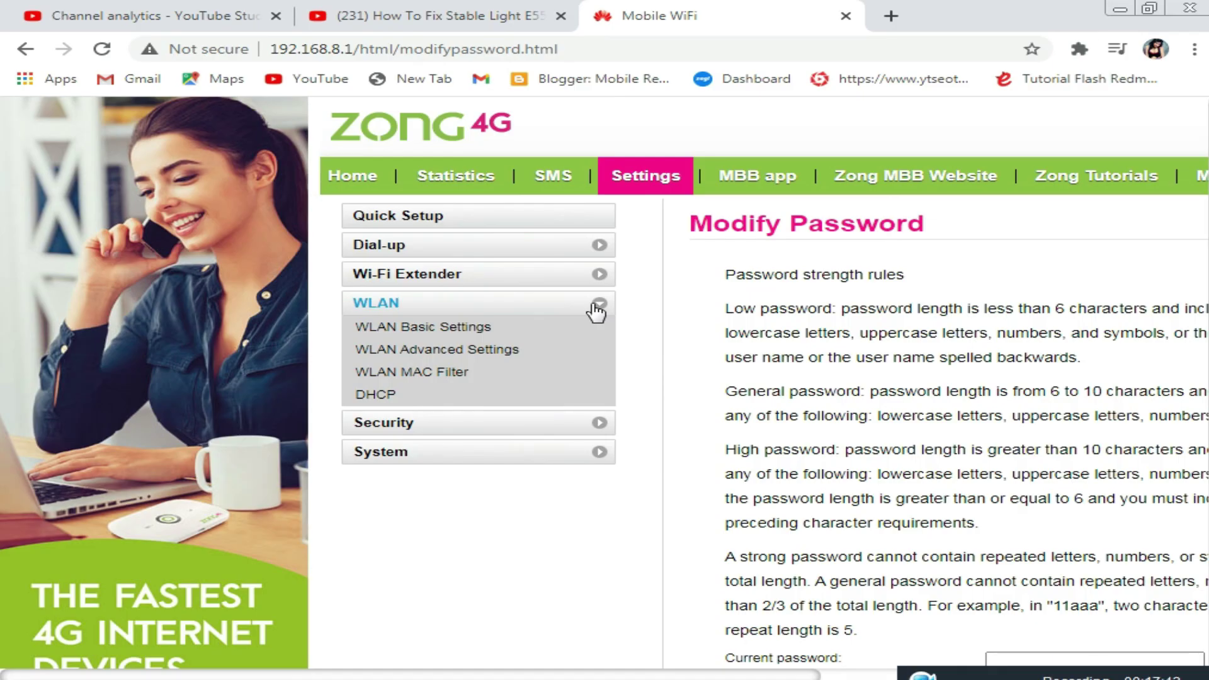
- Reveal the Wi-Fi pre-shared key in WLAN Basic Settings, return Home, and open a new tab
left_click(421, 334)
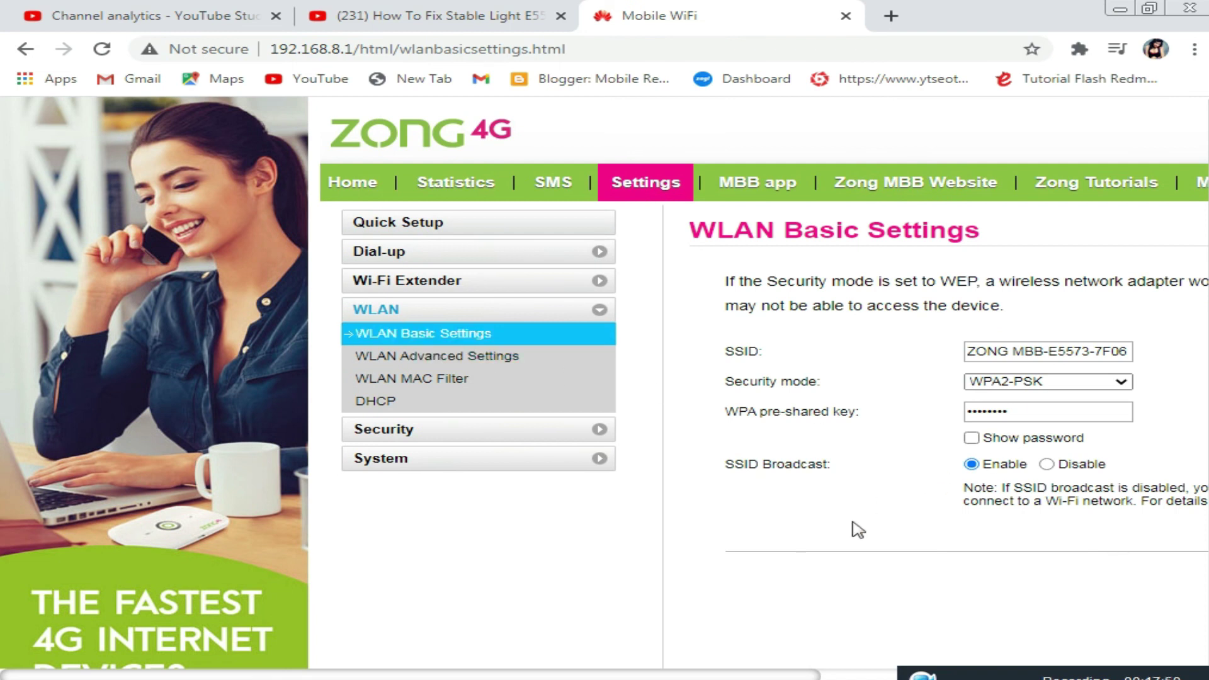
left_click(975, 438)
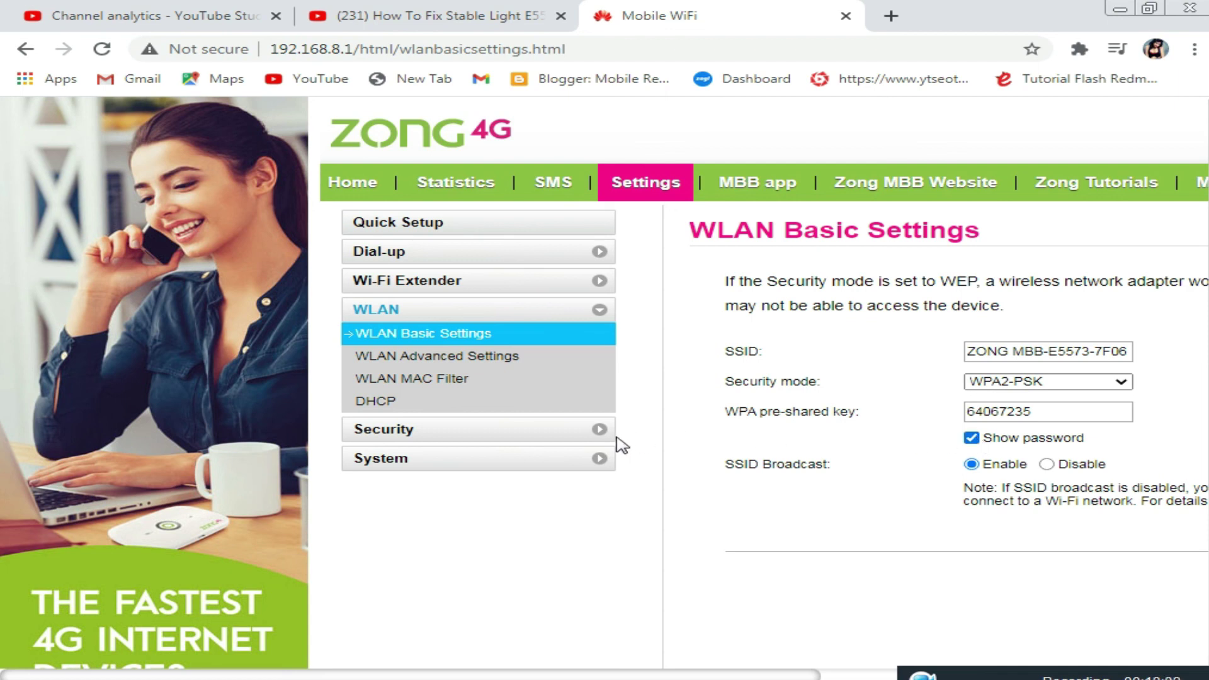
left_click(482, 282)
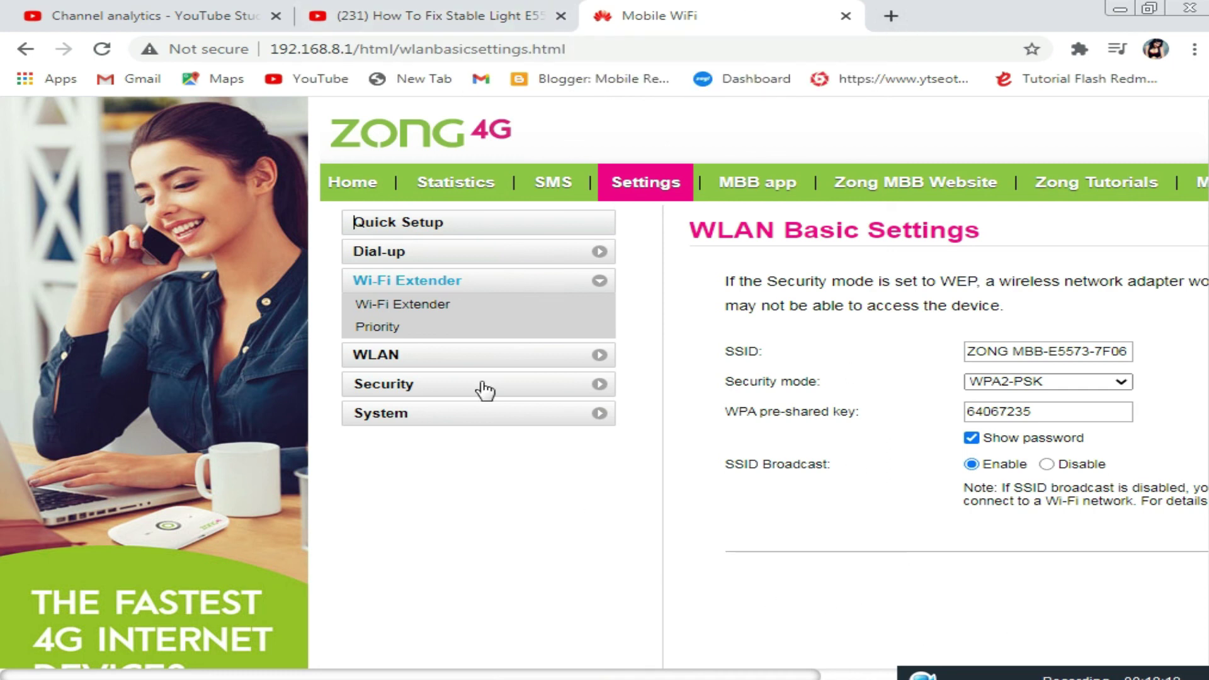
left_click(354, 187)
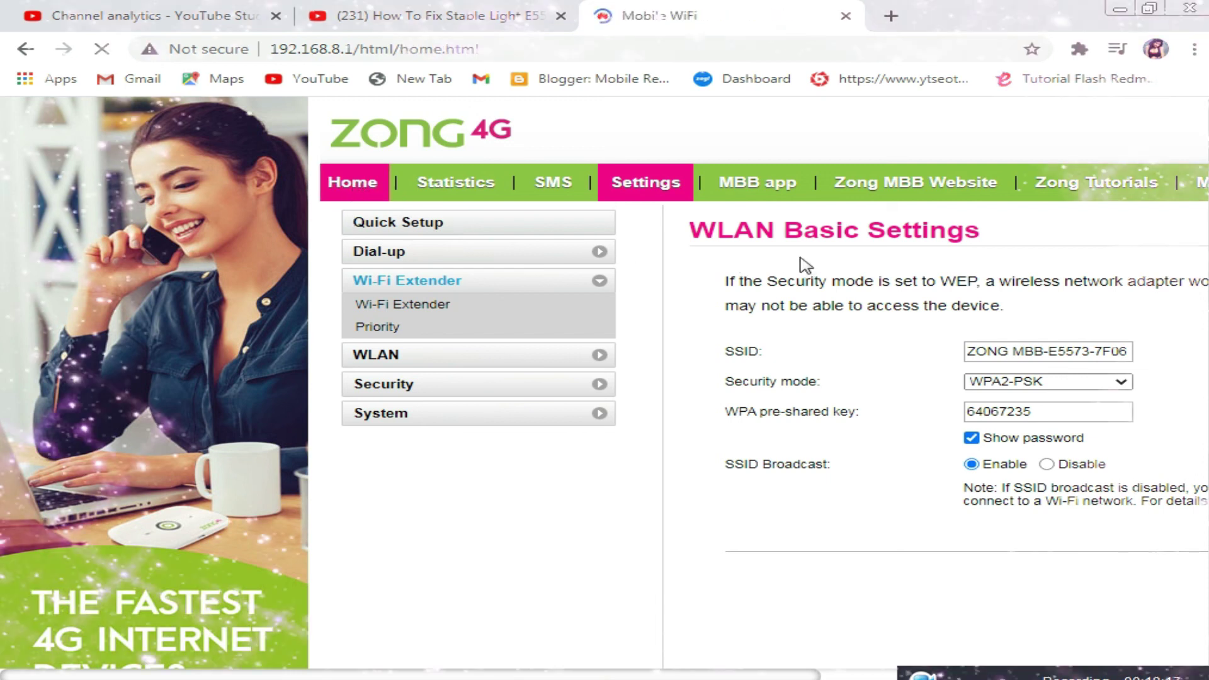
scroll(610, 392, "down", 1)
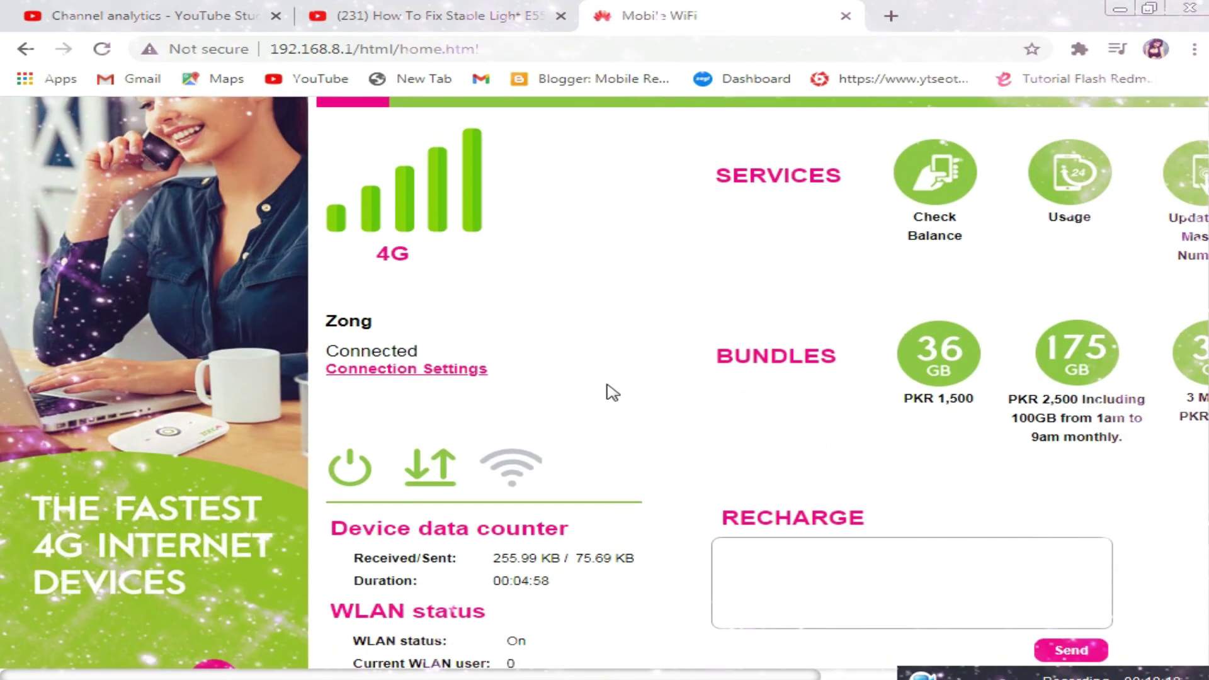
scroll(610, 391, "up", 1)
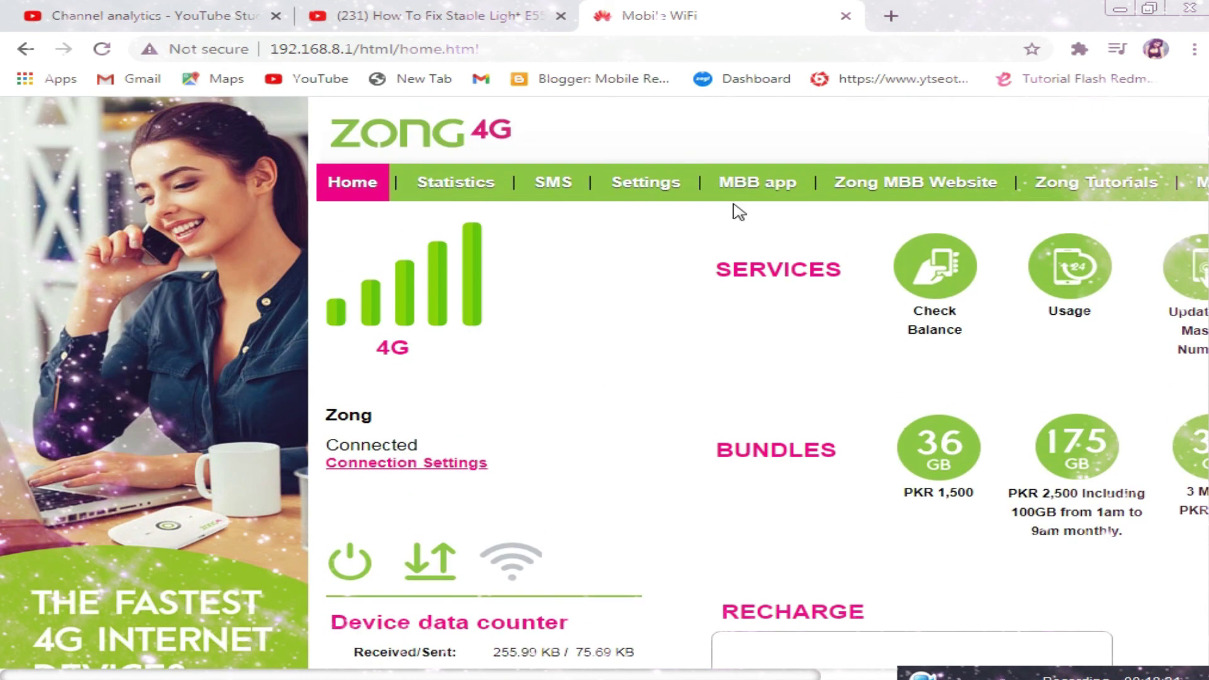
left_click(894, 15)
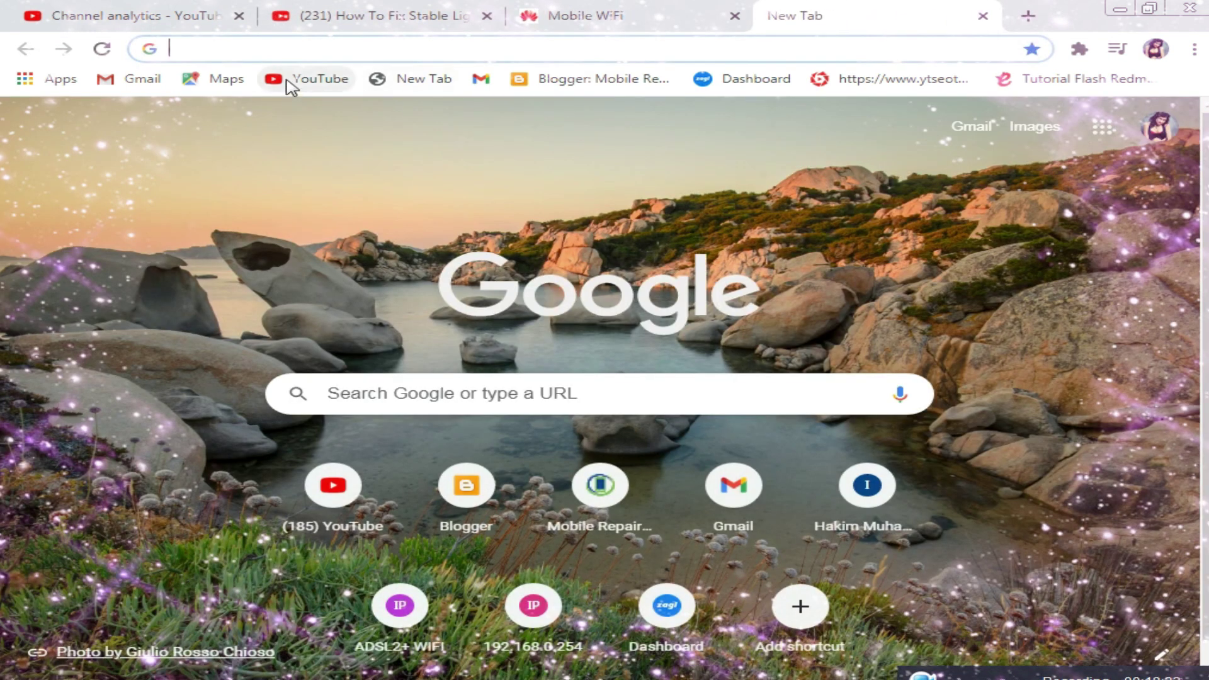
- Load YouTube over the router's connection, scroll its feed, then switch back to the Mobile WiFi tab
left_click(293, 79)
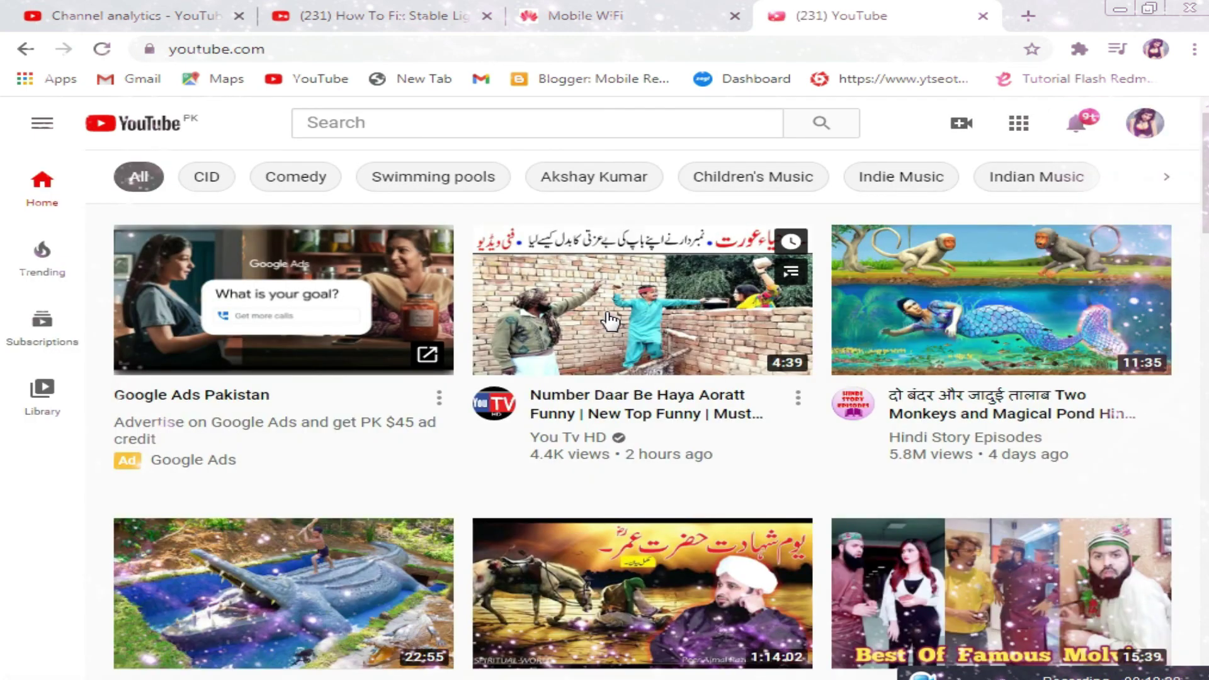
scroll(610, 321, "down", 5)
scroll(610, 321, "down", 15)
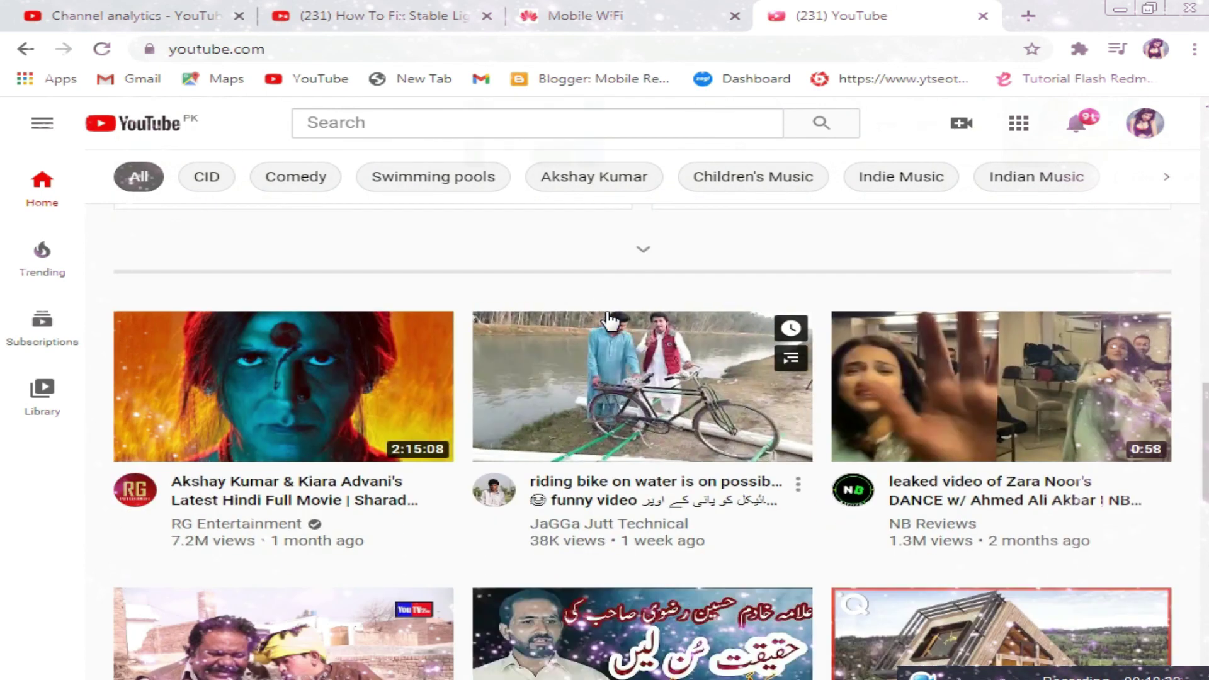
scroll(610, 322, "down", 8)
scroll(610, 322, "down", 8)
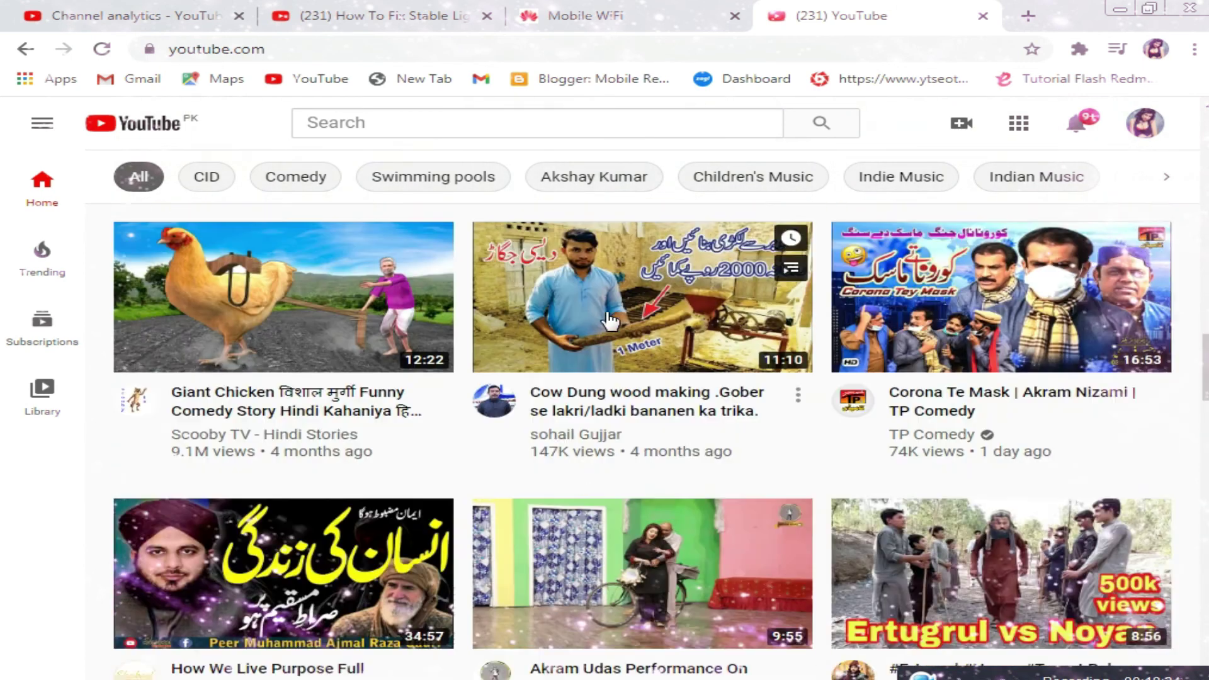
scroll(610, 321, "down", 15)
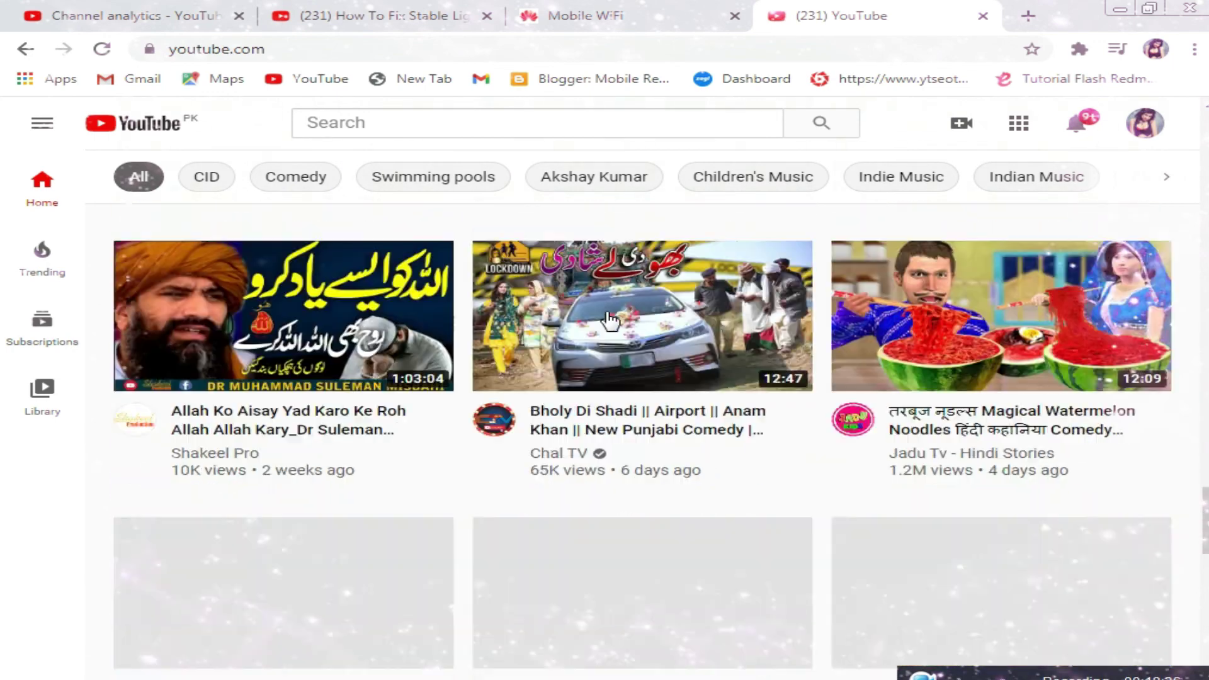
scroll(610, 321, "down", 6)
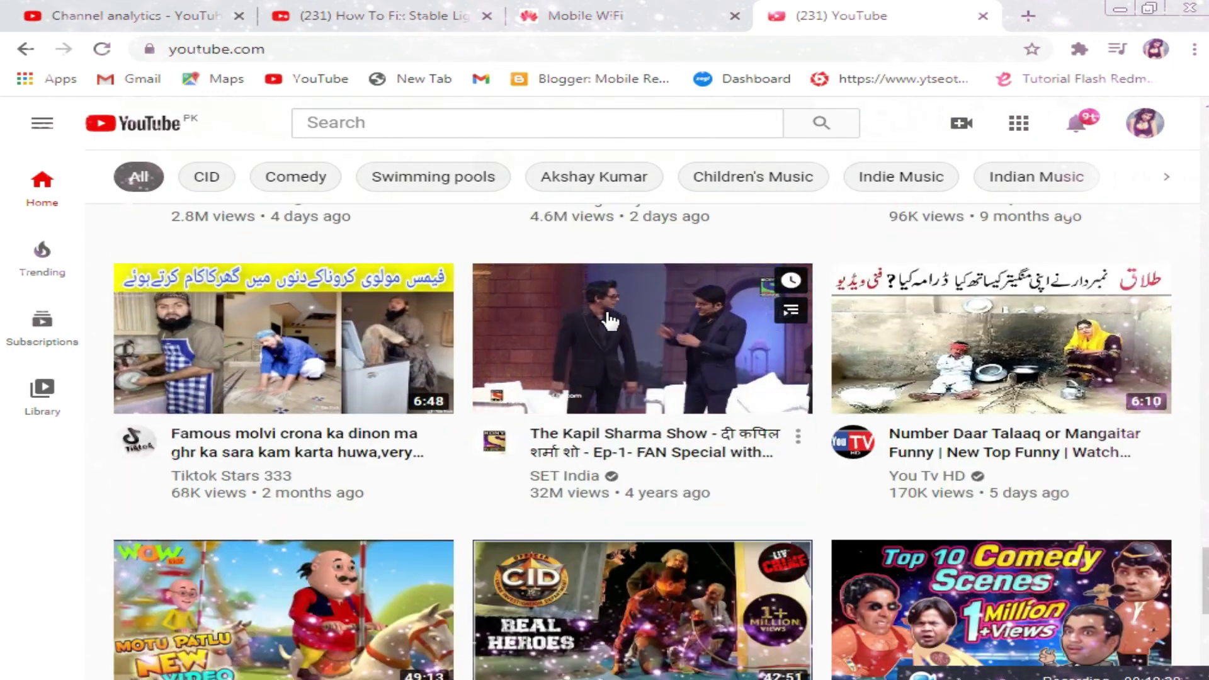
scroll(652, 248, "up", 8)
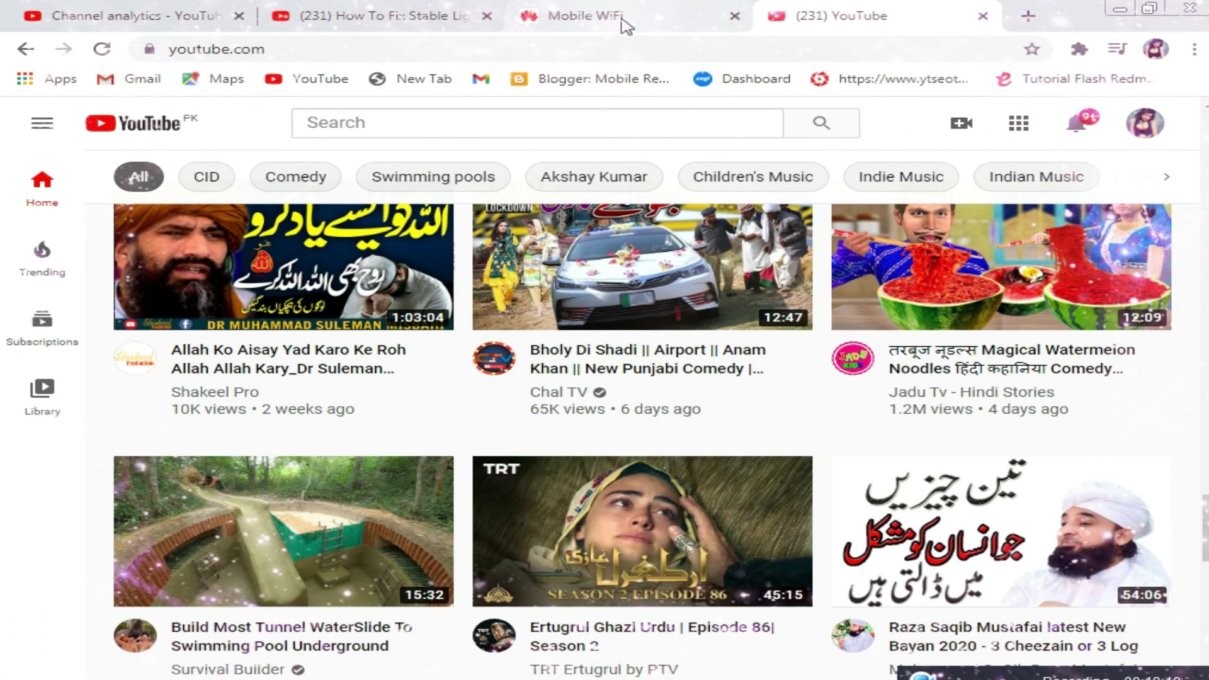
left_click(628, 25)
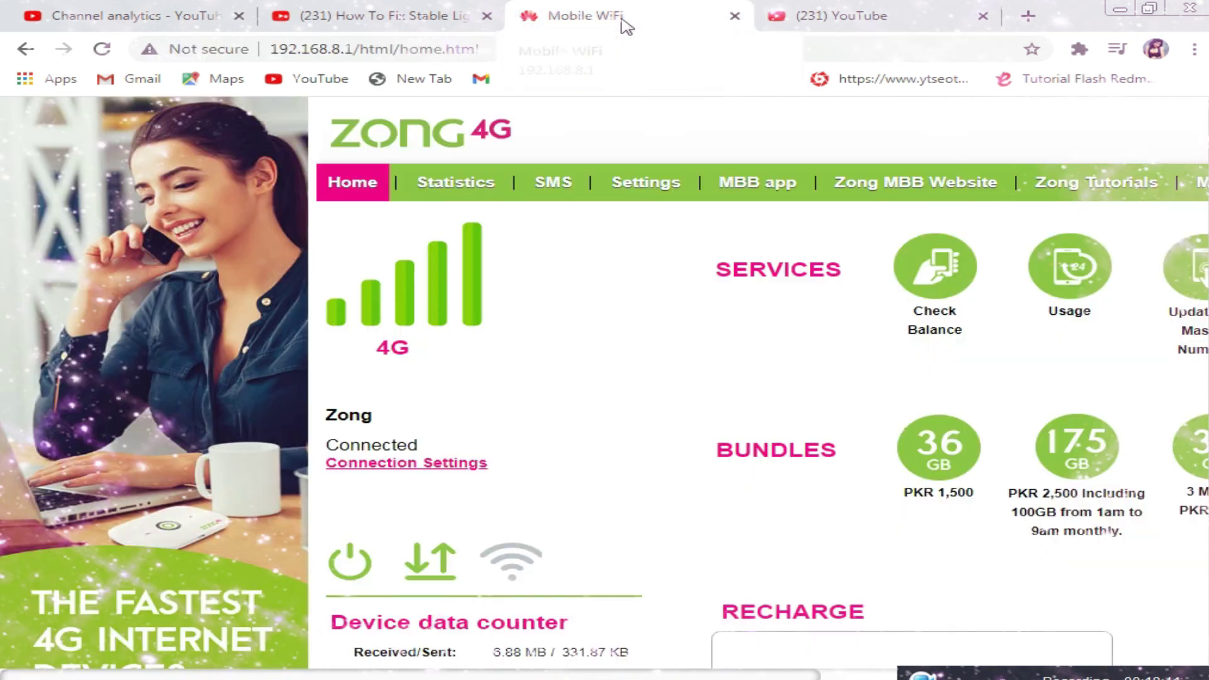
left_click(1004, 674)
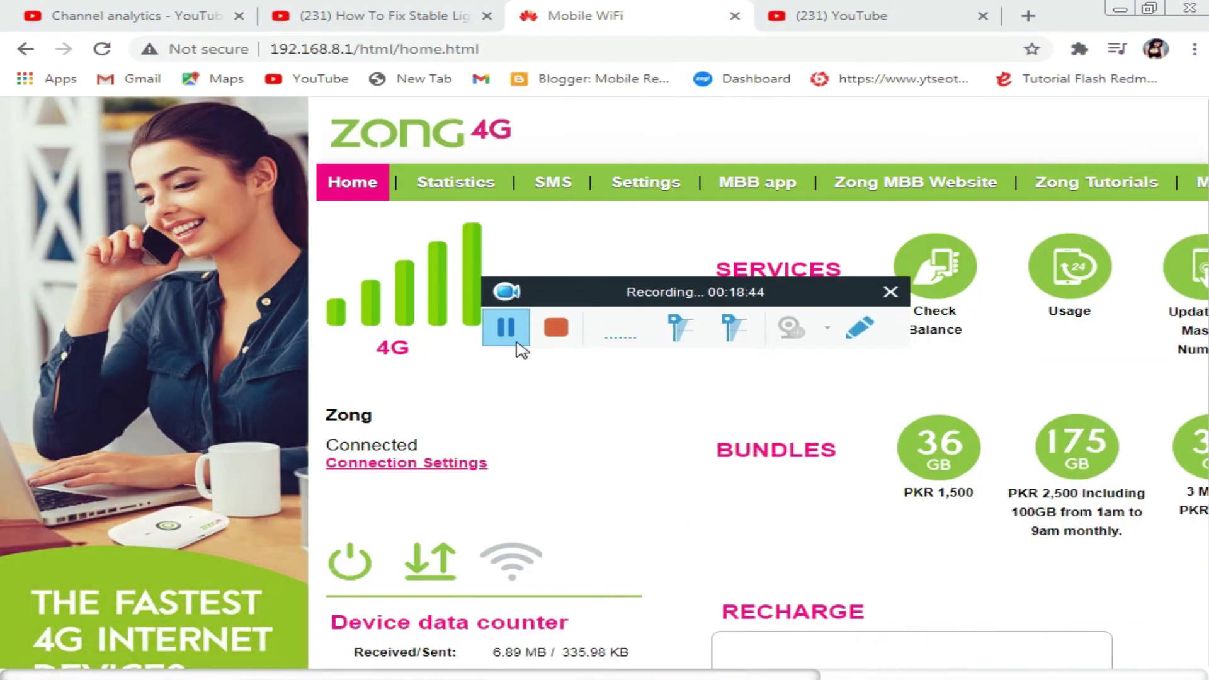